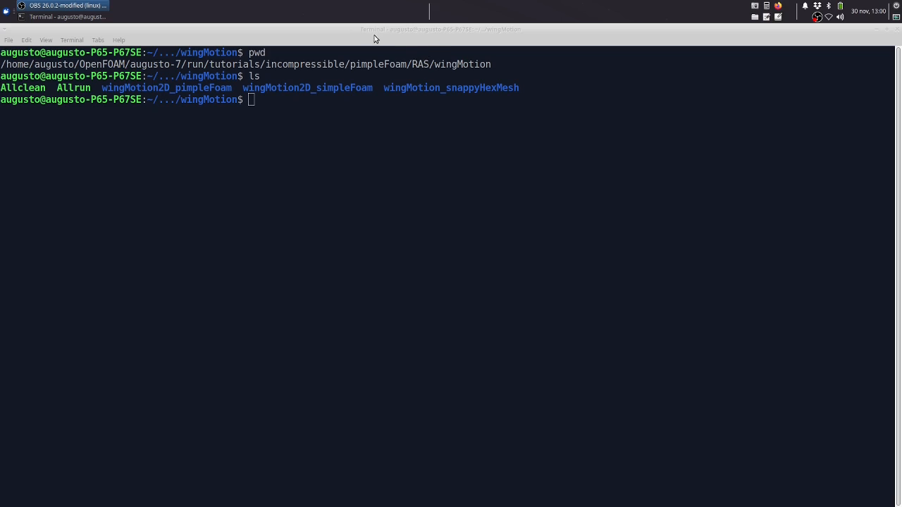
left_click_drag(385, 87, 522, 88)
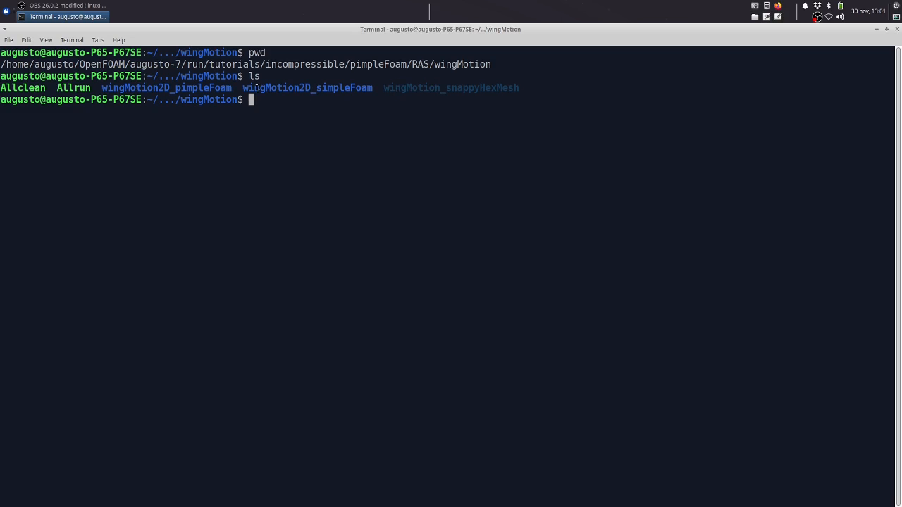
left_click_drag(288, 88, 369, 88)
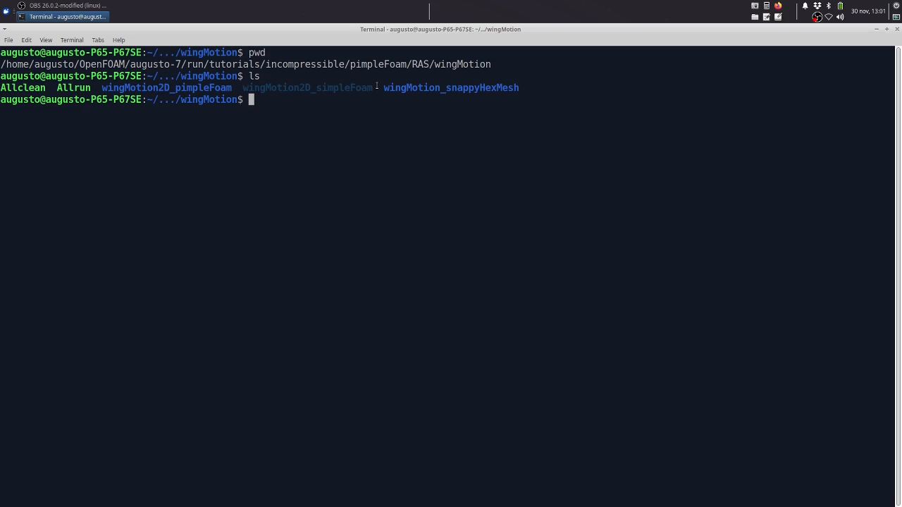
left_click(335, 86)
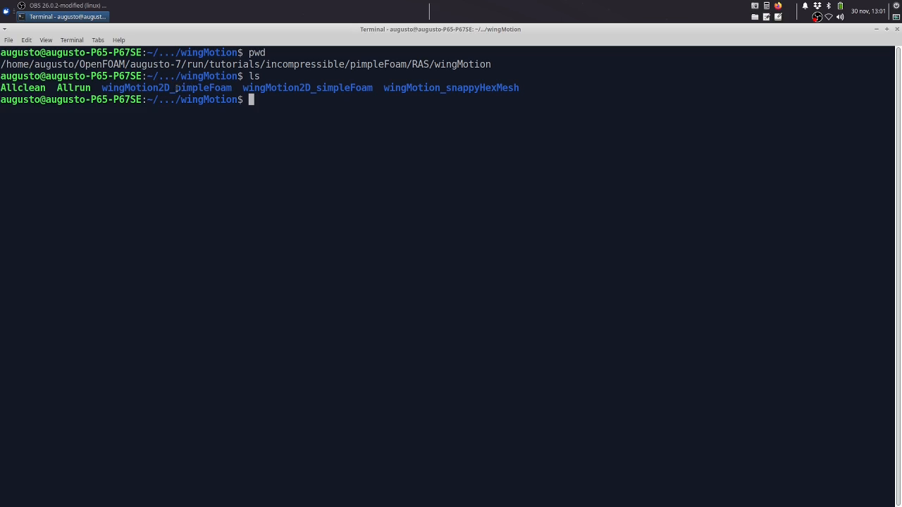
left_click_drag(243, 88, 532, 94)
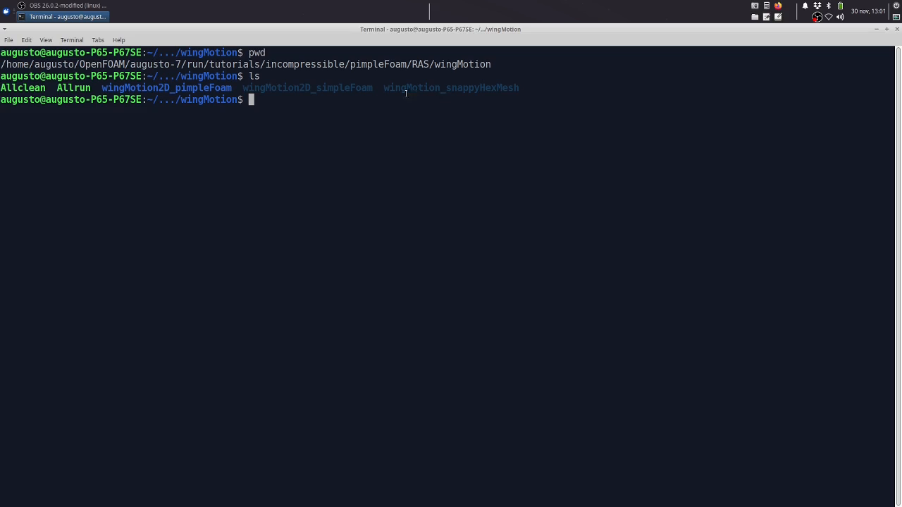
left_click(385, 99)
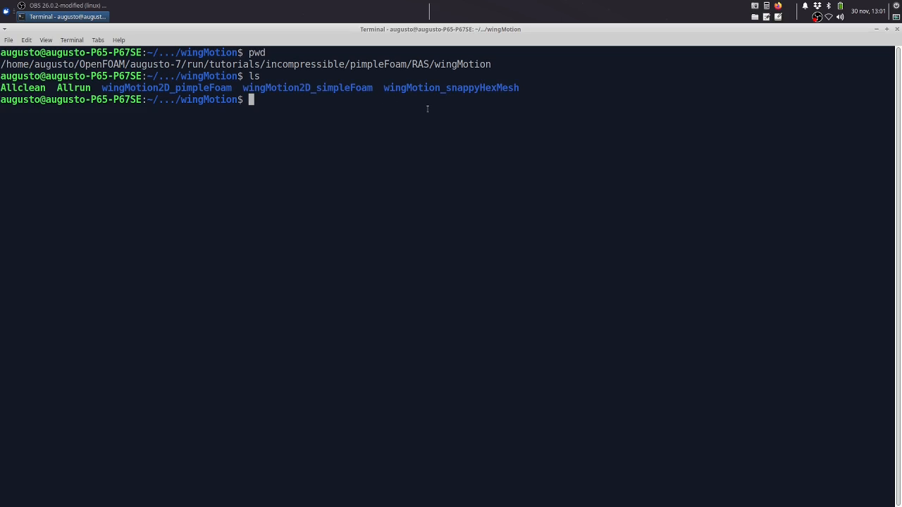
Change into the wingMotion_snappyHexMesh directory and list its contents
type("cd eing")
key("BackSpace")
key("BackSpace")
key("BackSpace")
key("BackSpace")
type("wing")
key("Tab")
type("_")
key("Tab")
key("Return")
type("l")
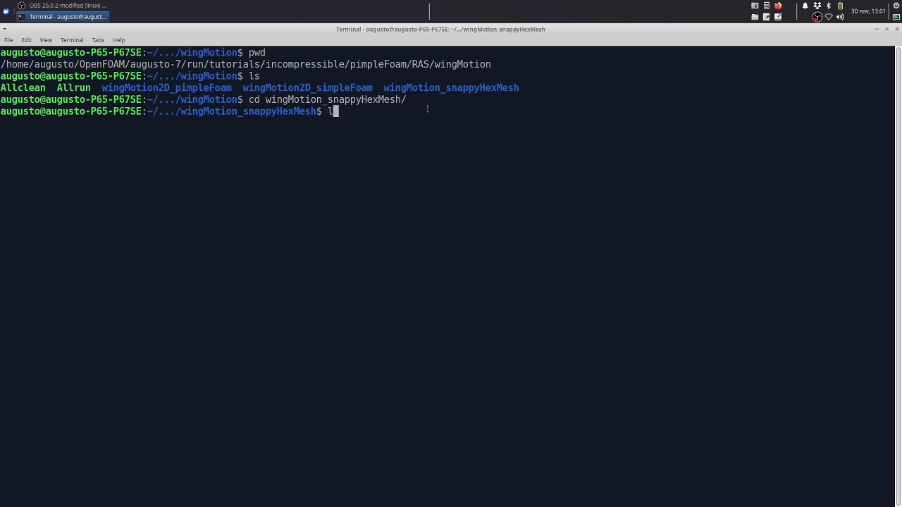
type("s")
key("Return")
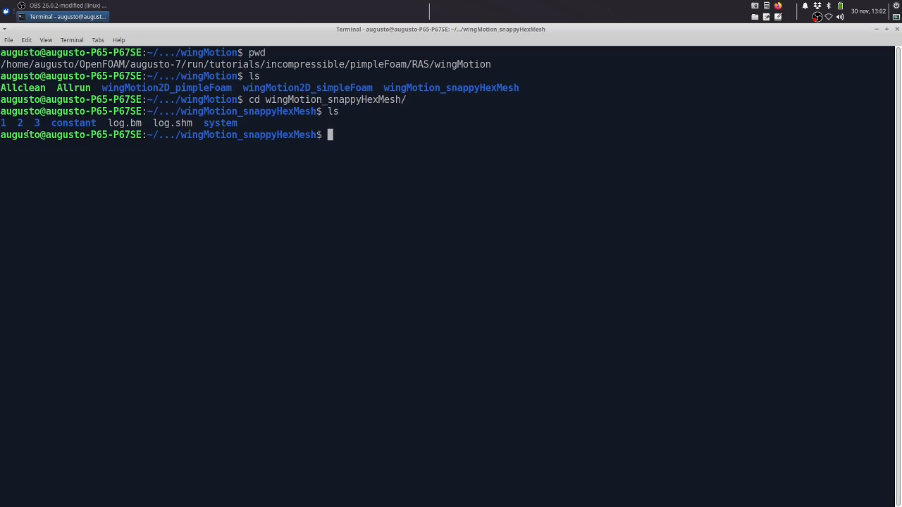
Open a second terminal window and maximize it
left_click(11, 41)
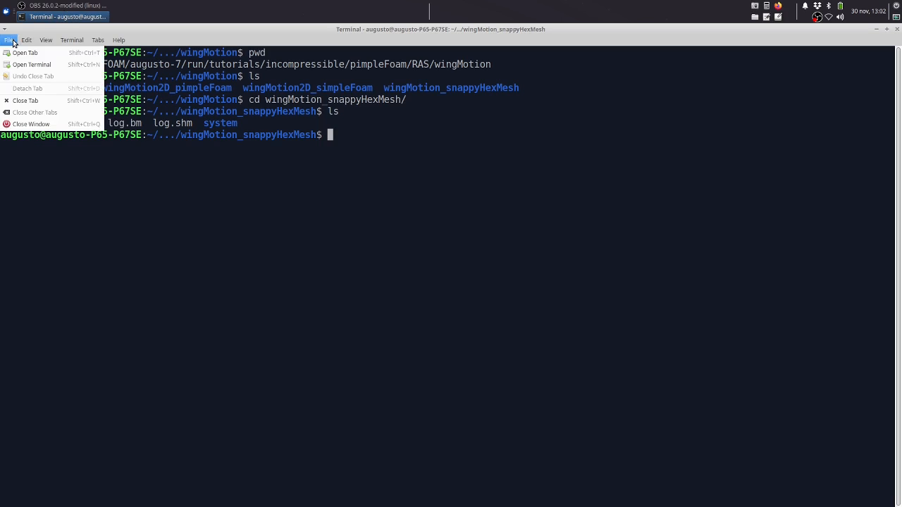
left_click(32, 64)
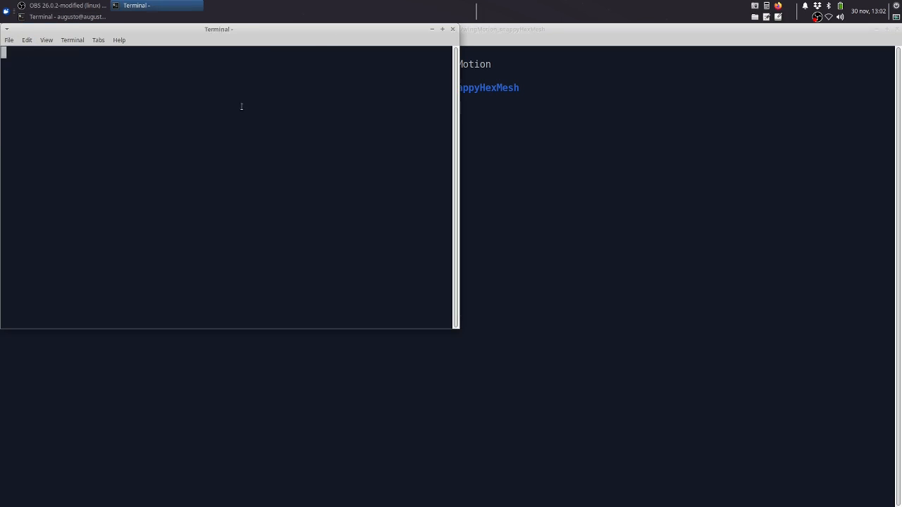
left_click(441, 30)
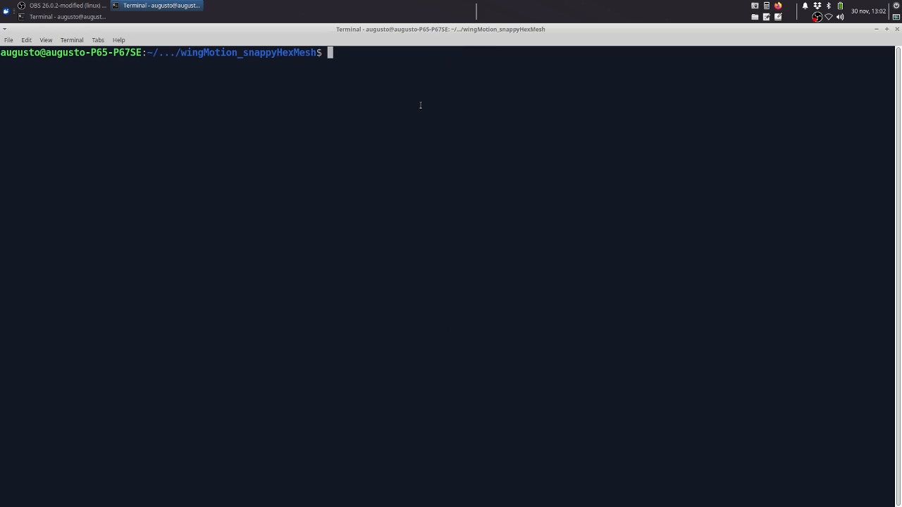
type("ls")
key("BackSpace")
key("BackSpace")
type("mousepad Allr")
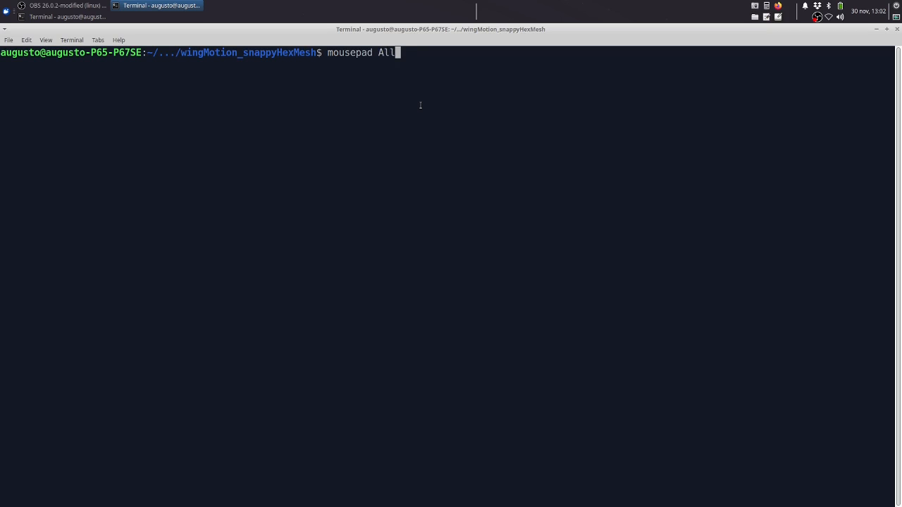
key("BackSpace")
type("r")
key("BackSpace")
key("BackSpace")
key("BackSpace")
key("BackSpace")
key("BackSpace")
key("BackSpace")
key("BackSpace")
key("BackSpace")
key("BackSpace")
key("BackSpace")
key("BackSpace")
key("BackSpace")
key("BackSpace")
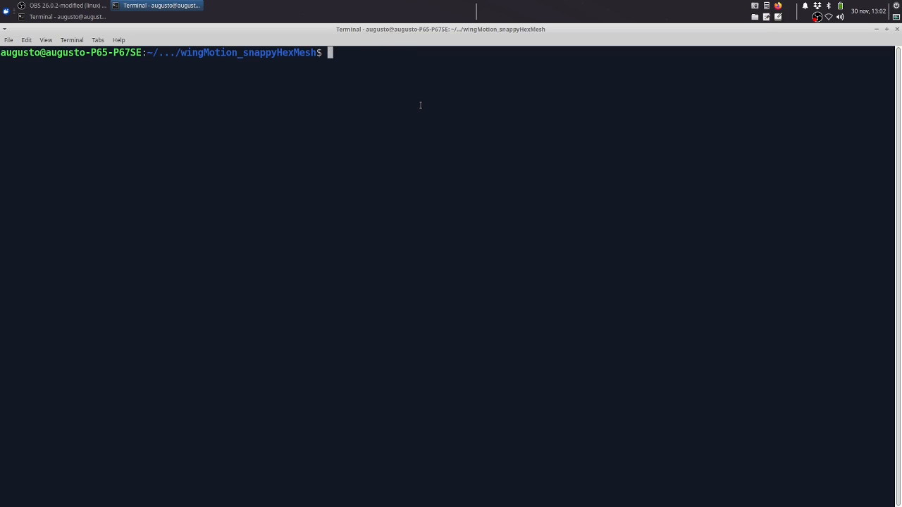
Go up to the parent wingMotion directory and open the Allrun script in Mousepad
type("cd ../")
key("Return")
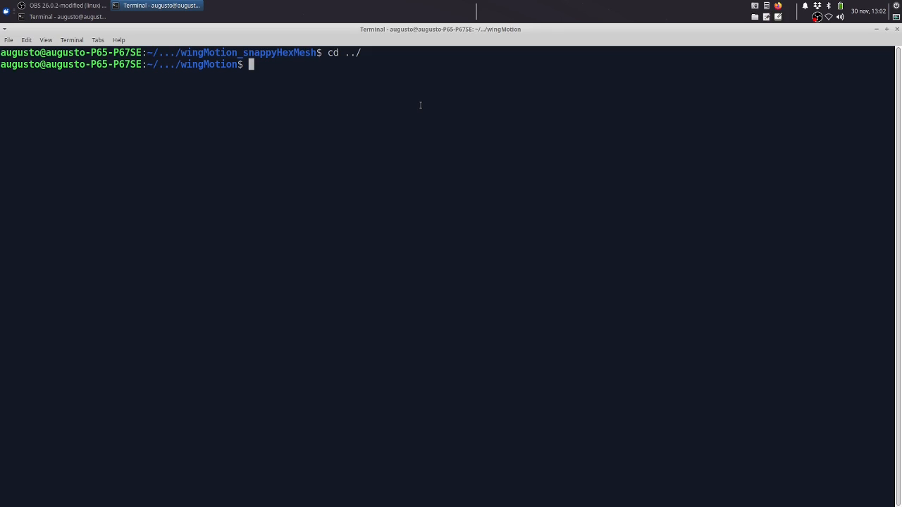
type("mousepad Allrun")
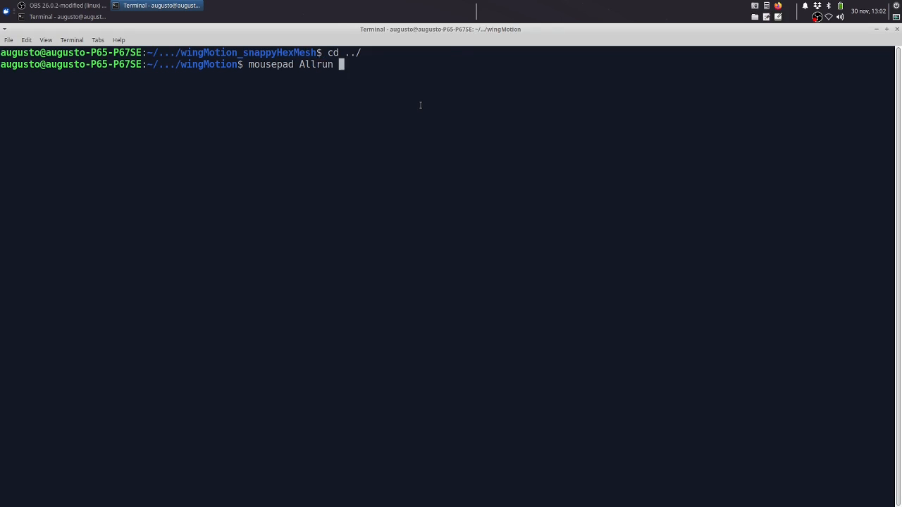
key("Return")
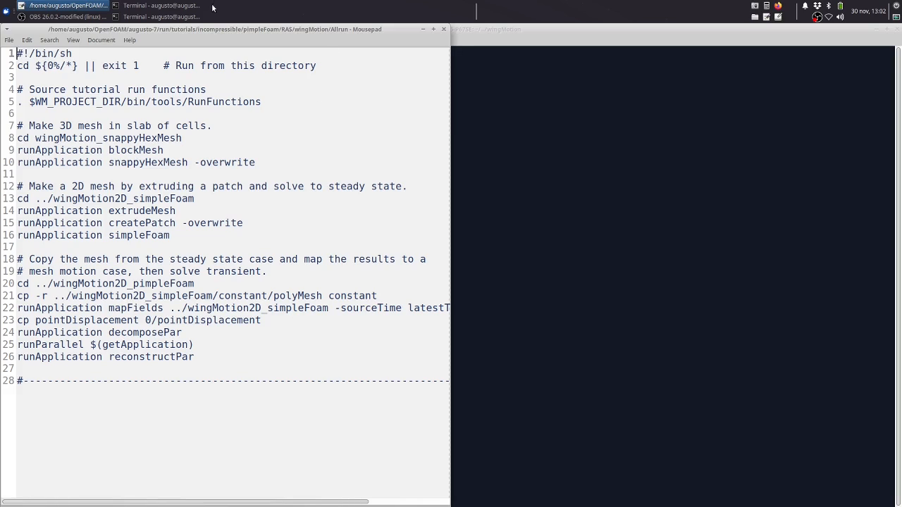
Examine the 3D mesh commands on lines 8 to 10 of Allrun, including the -overwrite option of snappyHexMesh
left_click_drag(257, 162, 59, 161)
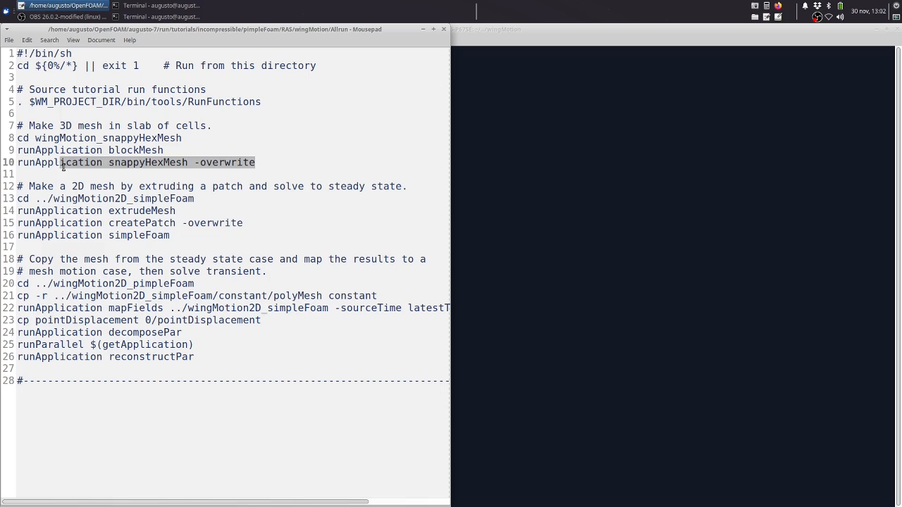
left_click(64, 162)
left_click_drag(262, 163, 13, 140)
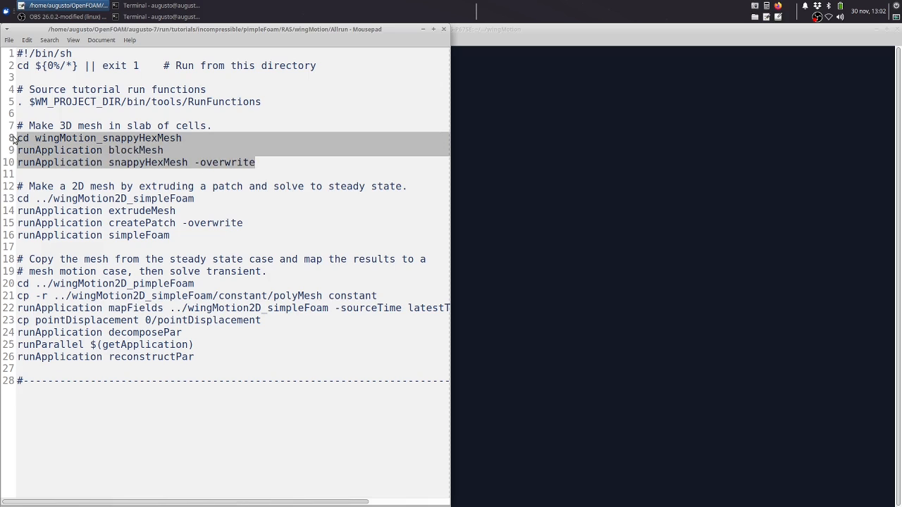
left_click(209, 164)
left_click_drag(195, 163, 260, 162)
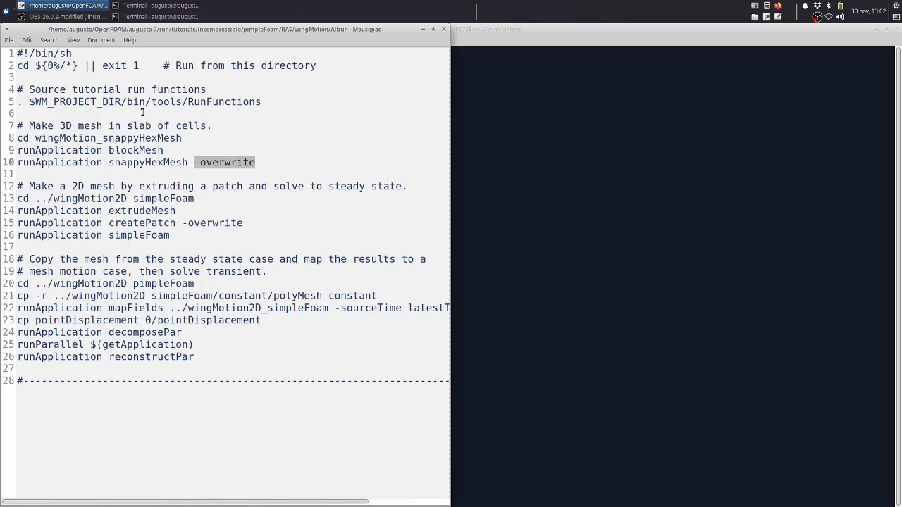
Switch to the terminal in wingMotion_snappyHexMesh, launch paraFoam and load the case in ParaView
left_click(148, 17)
left_click(151, 6)
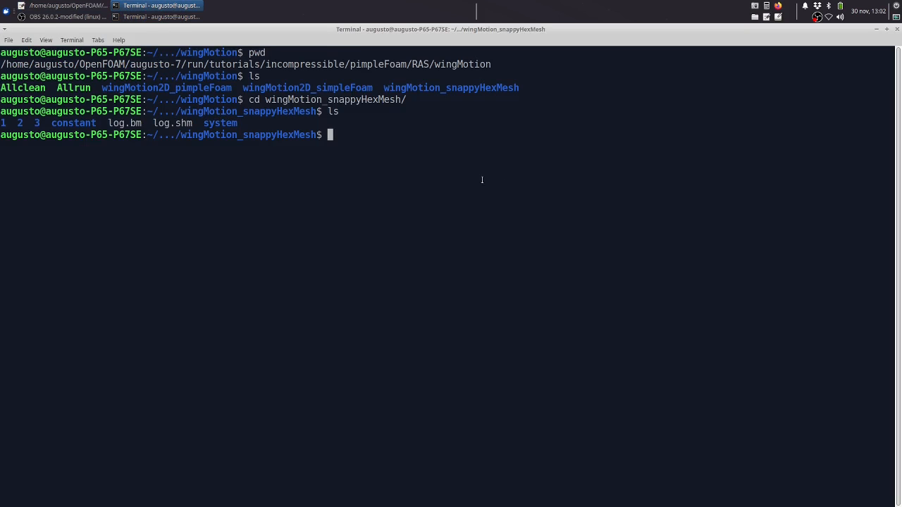
type("Para")
key("BackSpace")
key("BackSpace")
key("BackSpace")
key("BackSpace")
type("paraFoam")
key("Return")
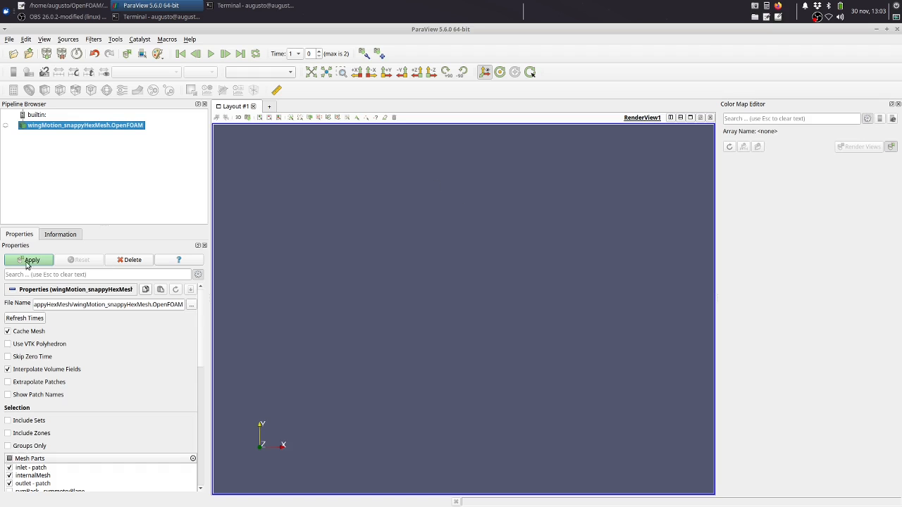
left_click(26, 263)
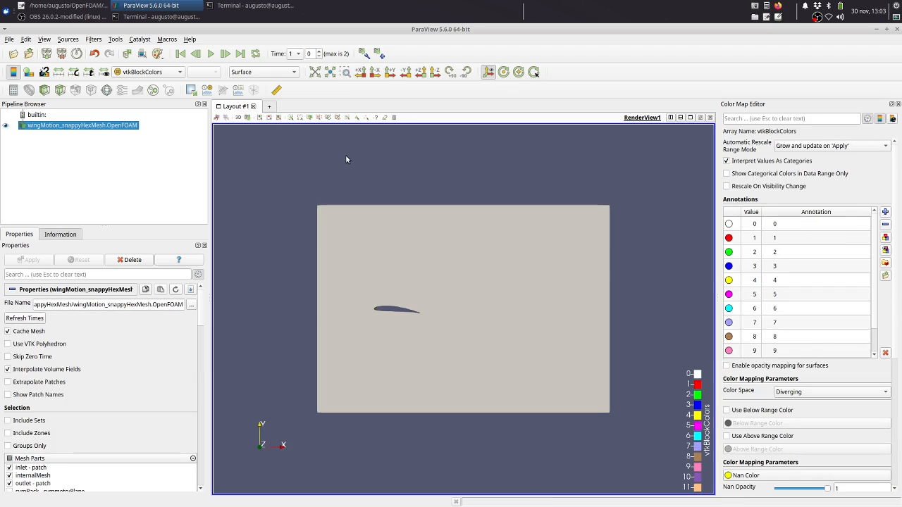
Display the wing mesh with the Surface With Edges representation
left_click(267, 73)
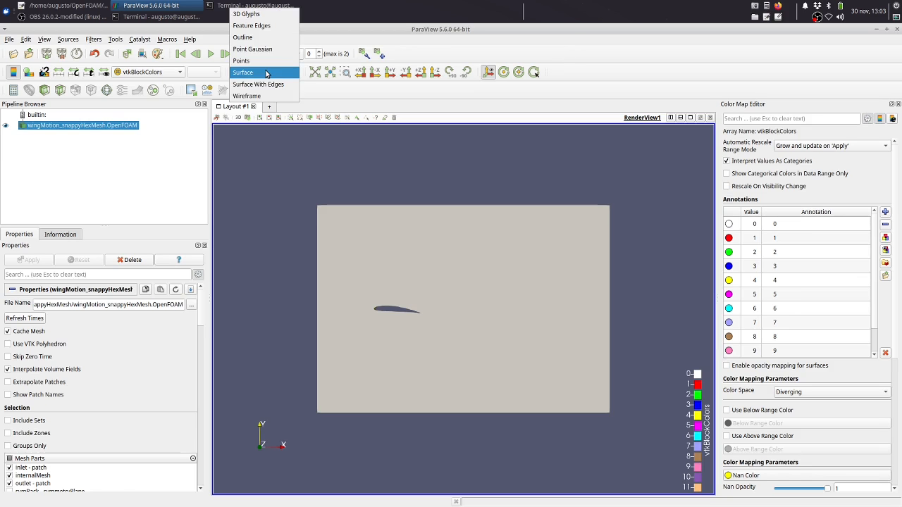
left_click(260, 84)
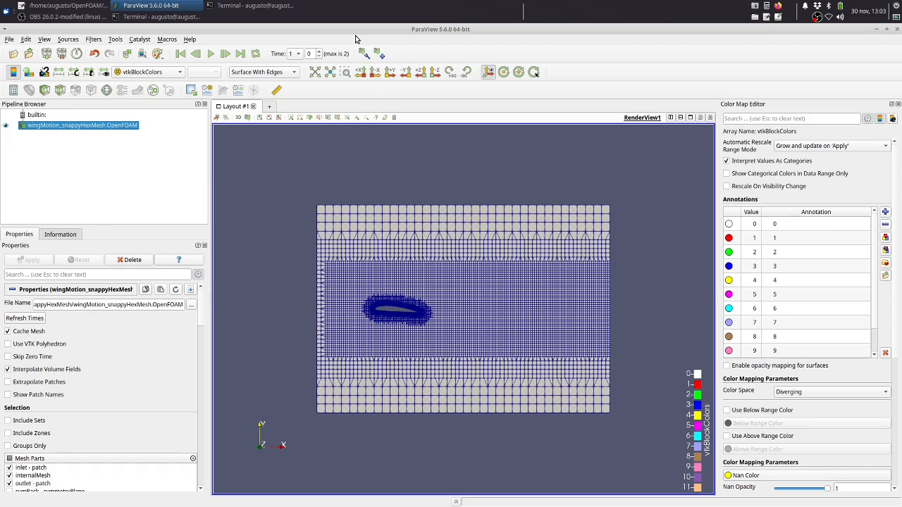
left_click(345, 72)
left_click_drag(383, 301, 408, 314)
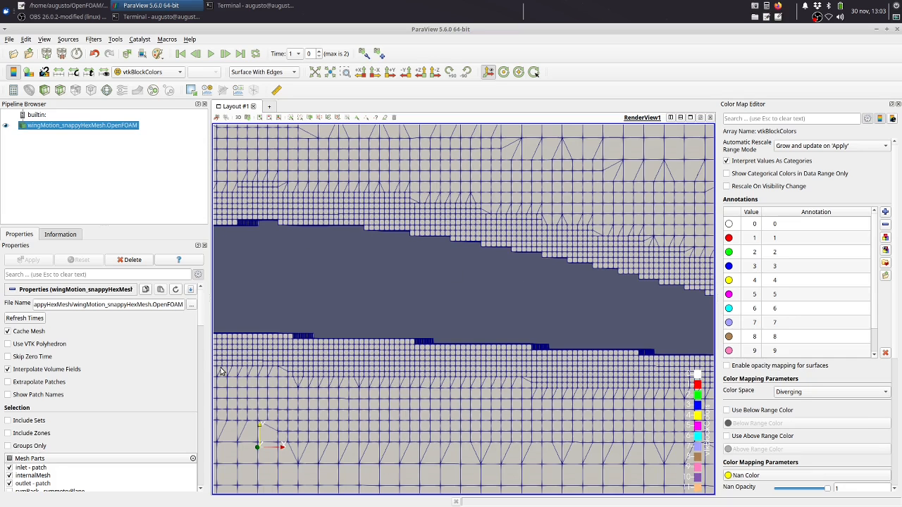
Enable Camera Parallel Projection for the render view to inspect the cells around the airfoil
left_click_drag(203, 314, 203, 462)
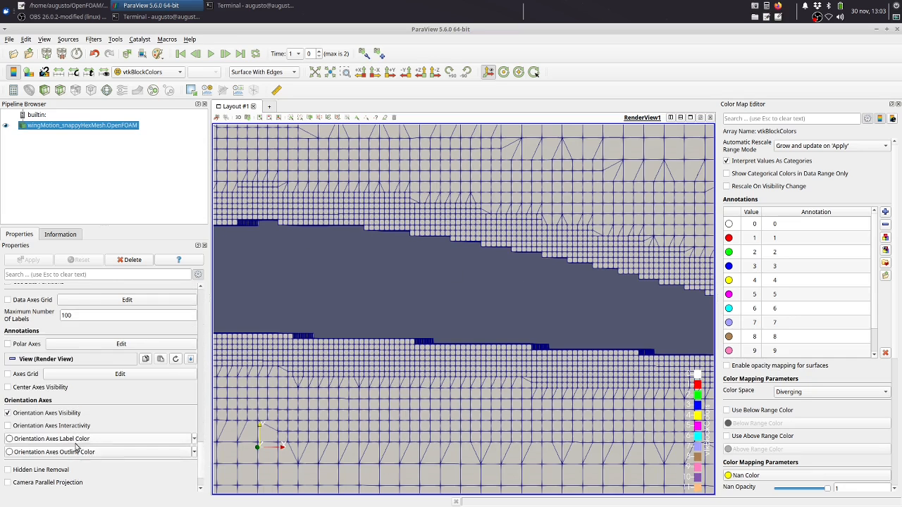
left_click(75, 483)
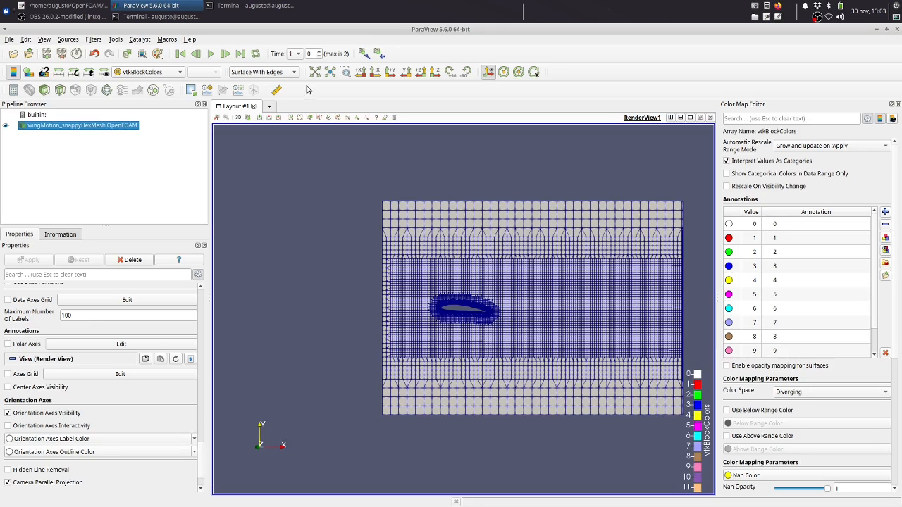
left_click(346, 72)
left_click_drag(437, 292, 482, 316)
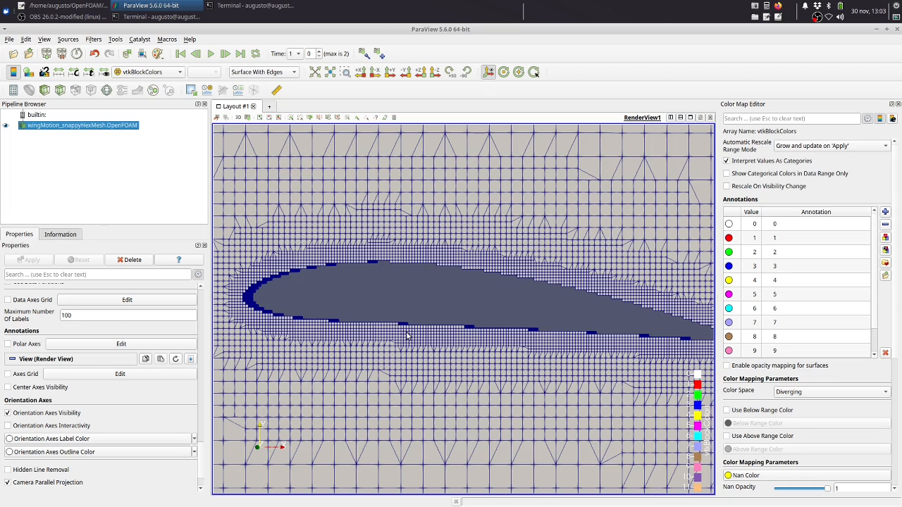
Load the wing_5degrees.obj geometry from the case's constant directory into the view
left_click(10, 55)
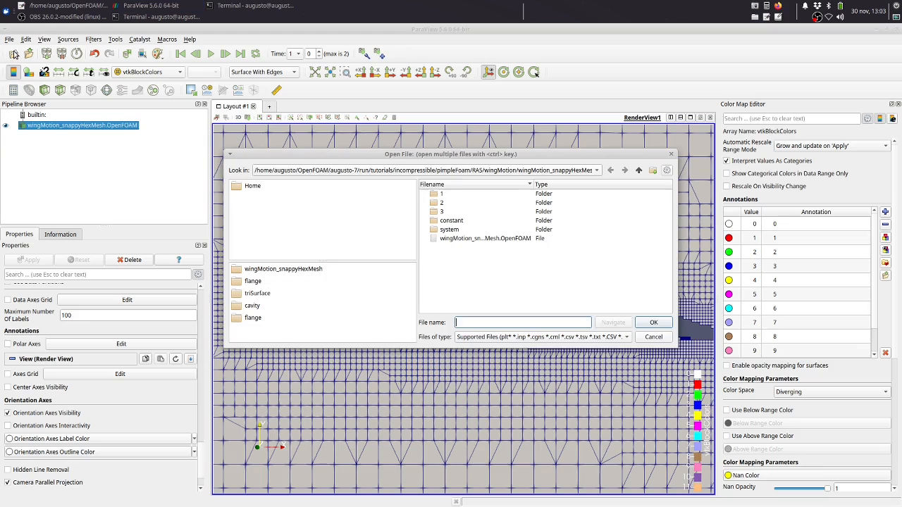
double_click(458, 221)
double_click(453, 204)
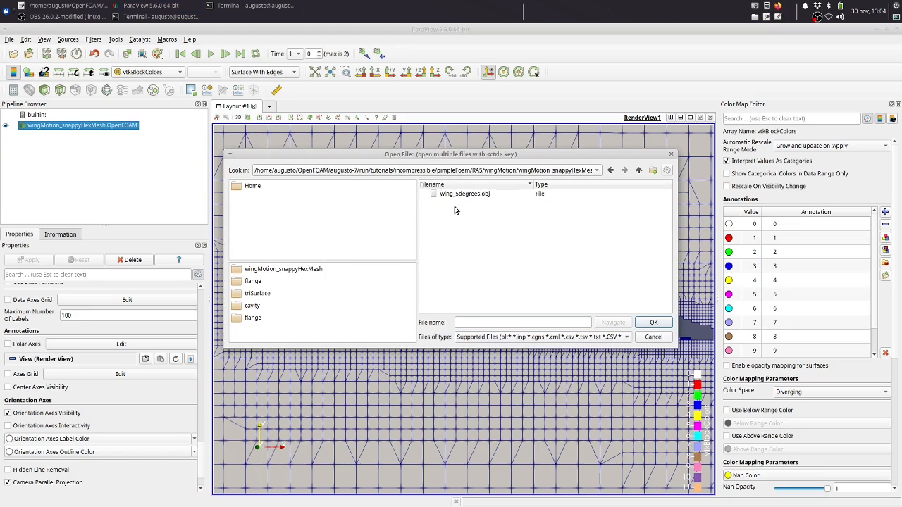
left_click(465, 194)
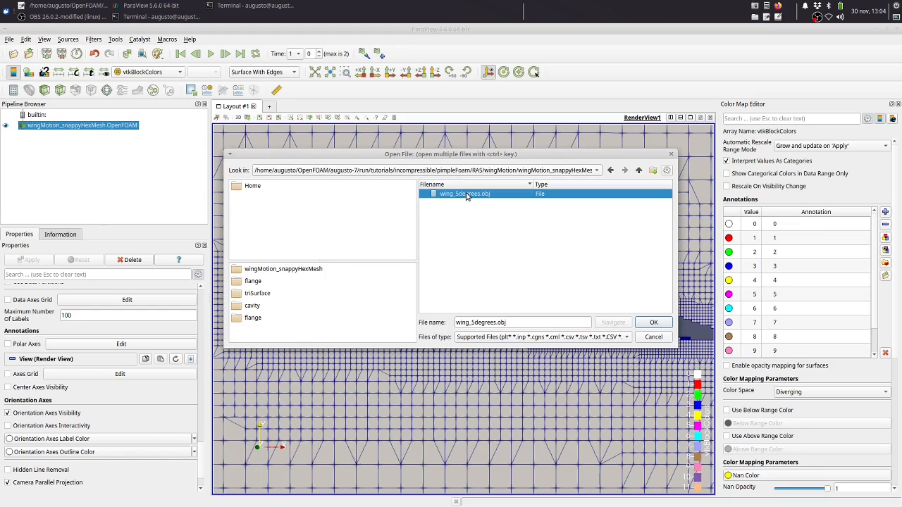
left_click(653, 325)
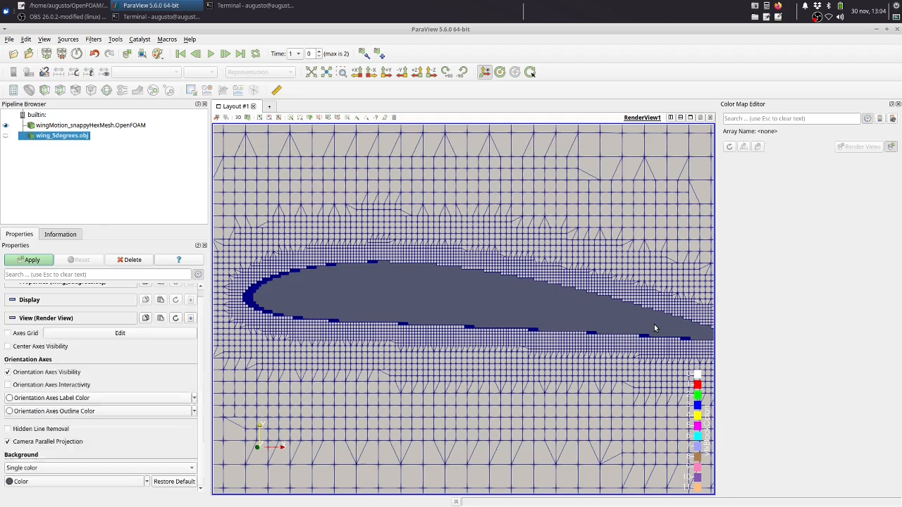
left_click(29, 259)
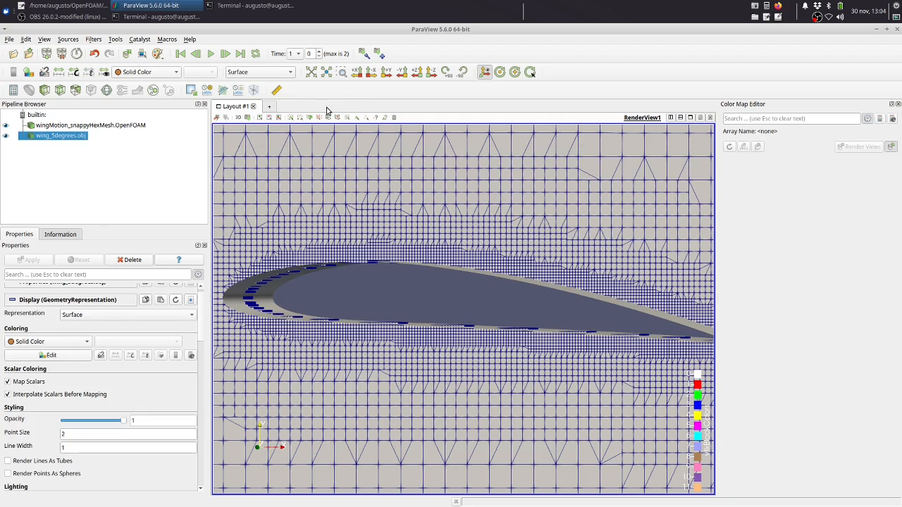
Set the solid color of the wing_5degrees.obj surface to red (#ff0000)
left_click(50, 355)
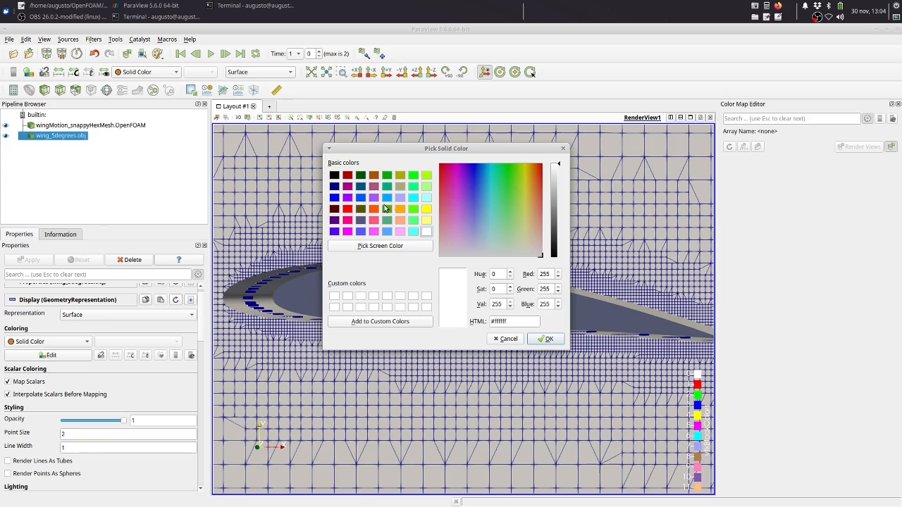
left_click(348, 211)
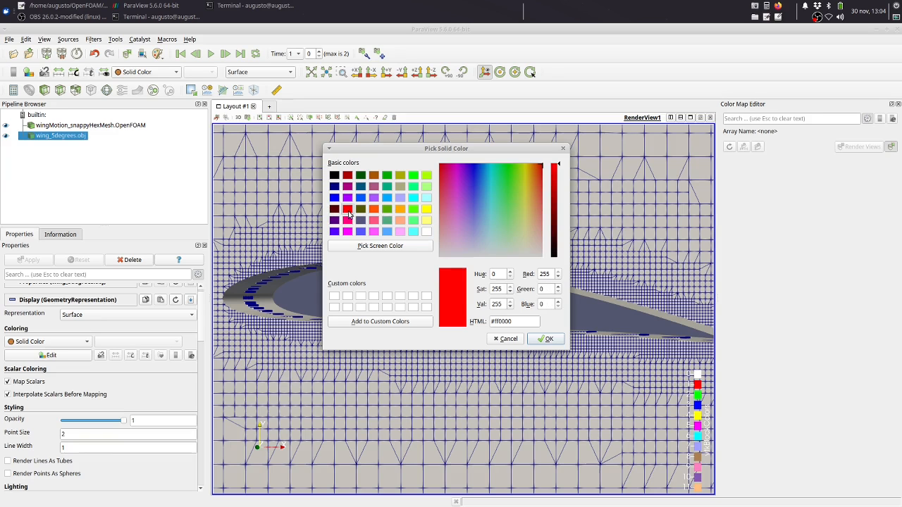
left_click(547, 339)
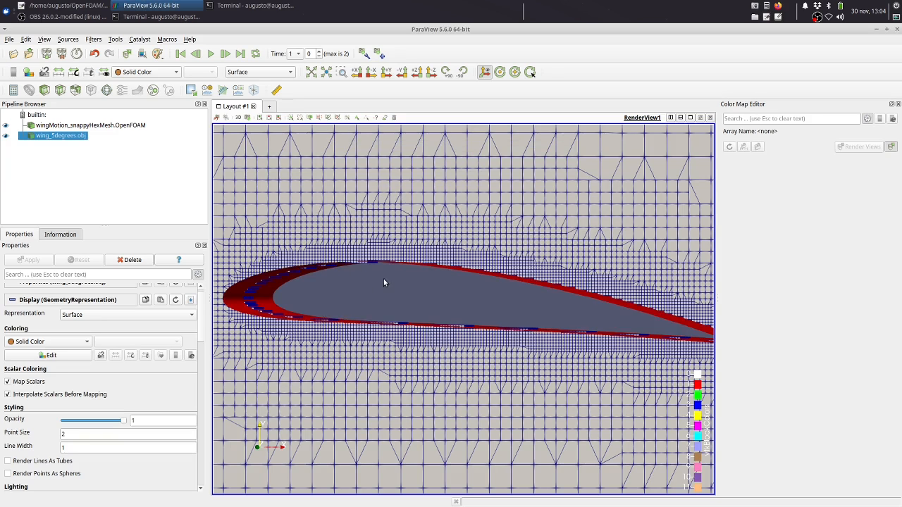
Compare the red wing surface with the stair-stepped mesh around it at time 1, viewing the airfoil from above and below
left_click_drag(383, 283, 388, 344)
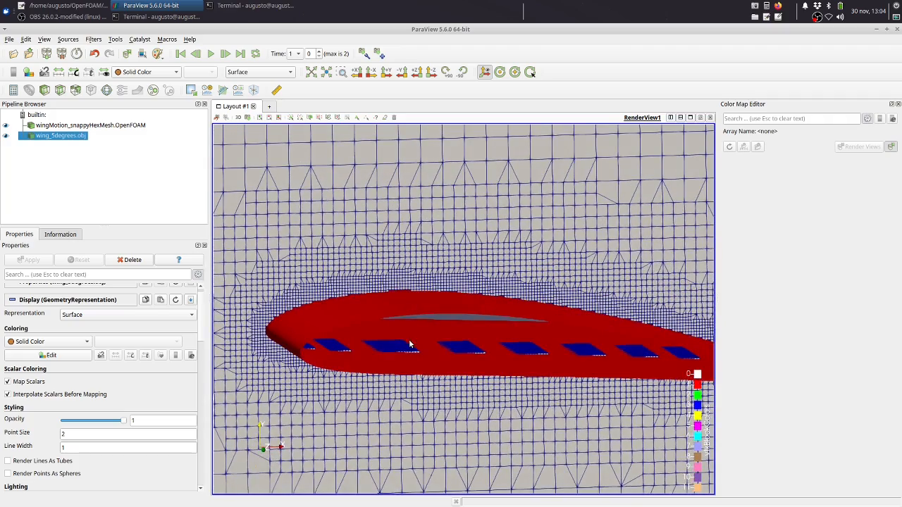
scroll(427, 362, "up", 6)
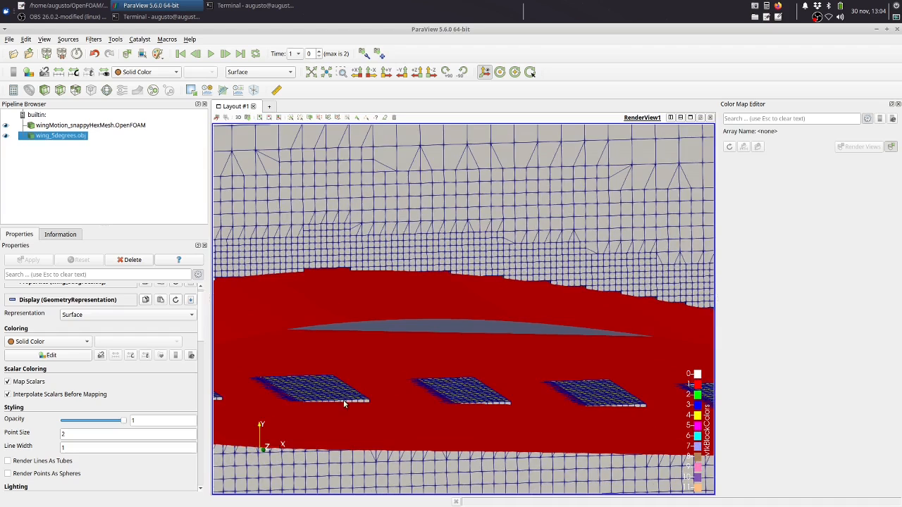
left_click_drag(349, 364, 320, 369)
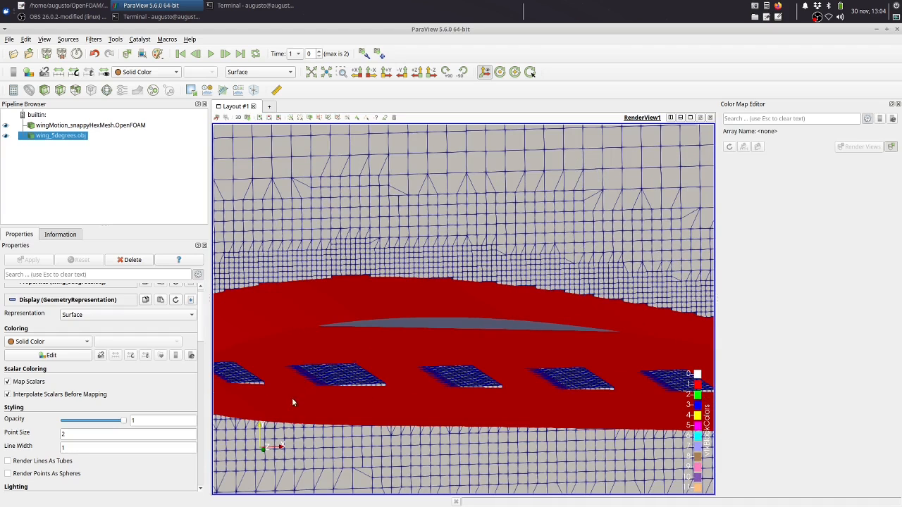
left_click_drag(408, 458, 408, 445)
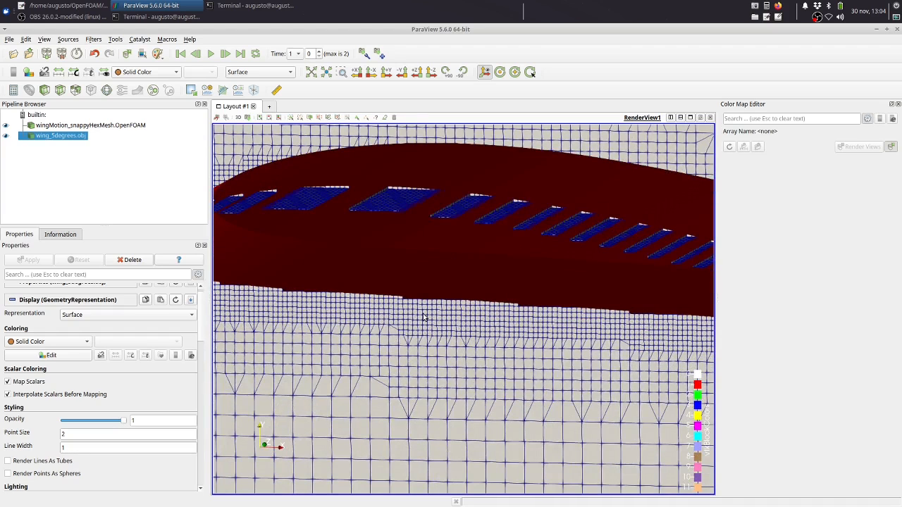
scroll(423, 314, "down", 1)
scroll(423, 317, "down", 1)
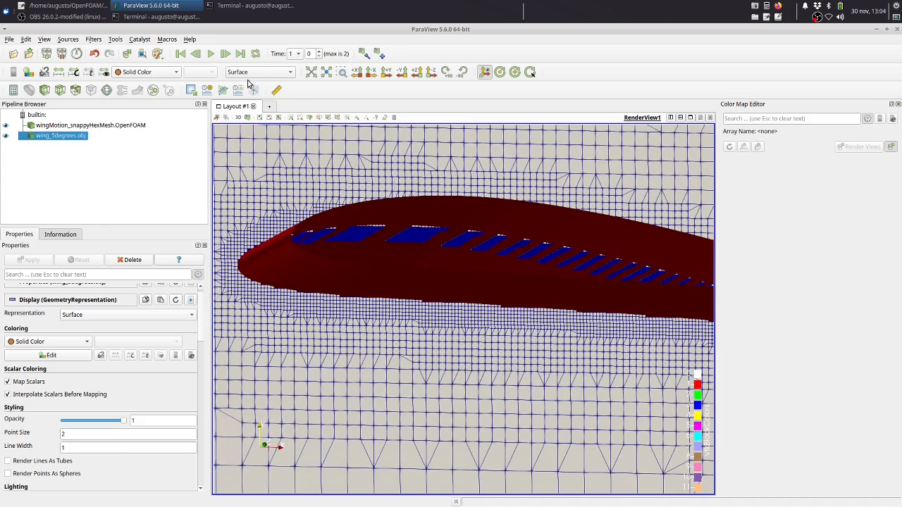
Advance the mesh to time 2 and hide the wing_5degrees.obj surface to expose the snapped mesh around the airfoil
left_click(224, 53)
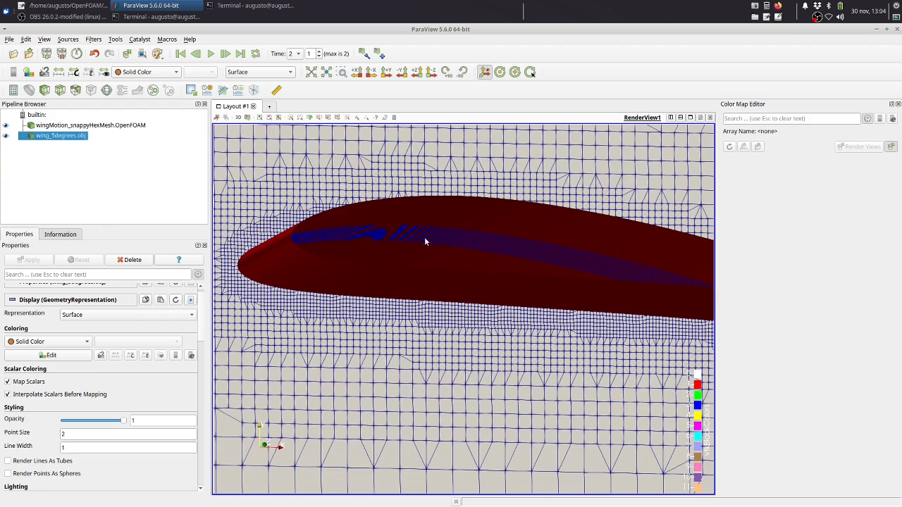
left_click_drag(468, 239, 469, 249)
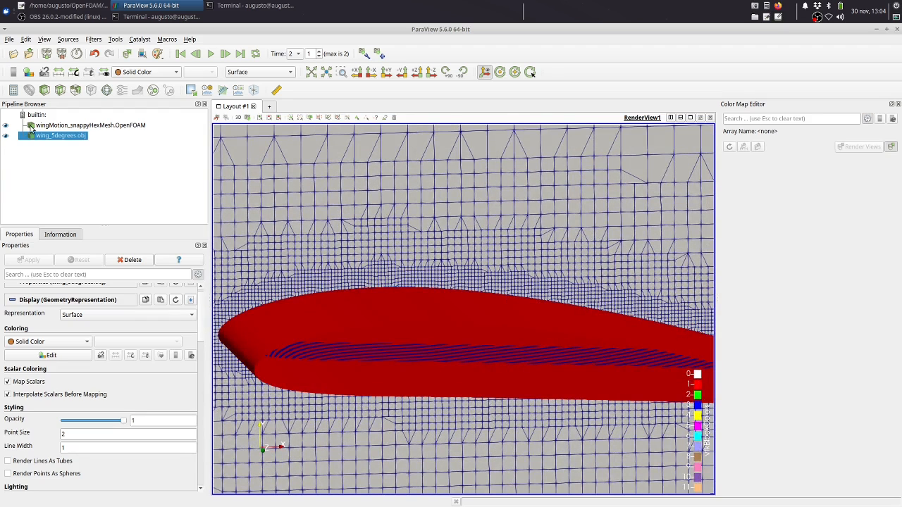
left_click(6, 136)
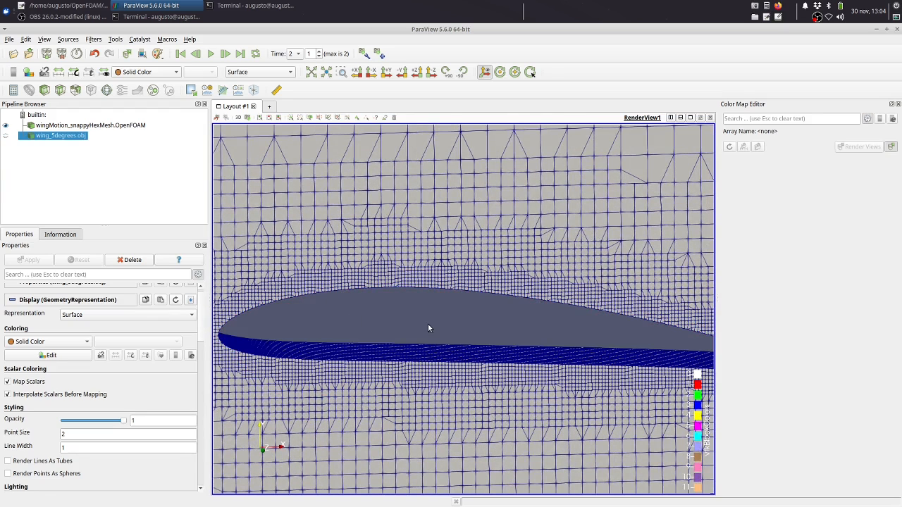
left_click_drag(435, 333, 447, 317)
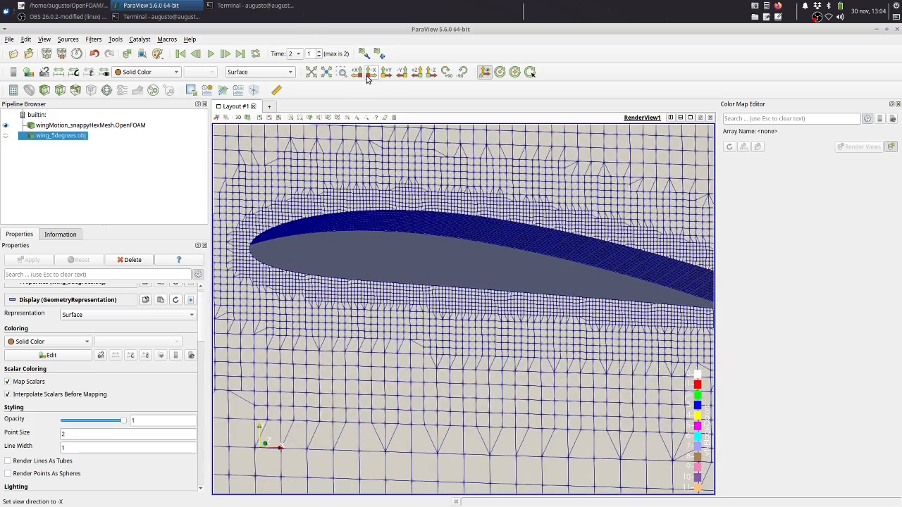
Set the view direction to -Z, framing the airfoil with Zoom to Box, and advance the mesh to time 3
left_click(431, 72)
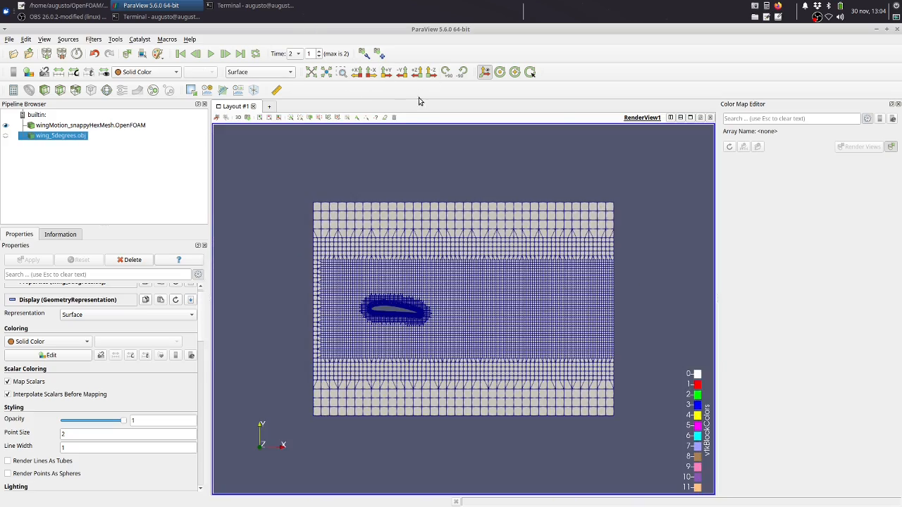
left_click(342, 73)
left_click_drag(387, 296, 413, 317)
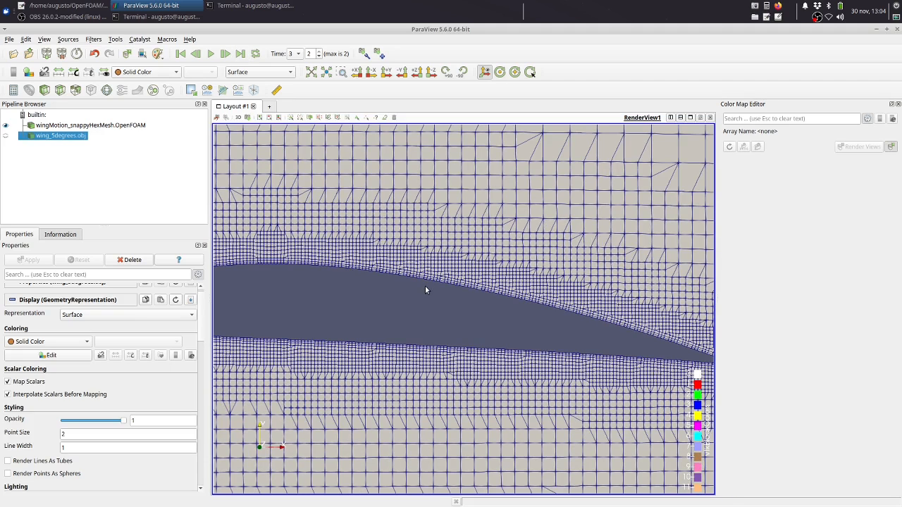
Examine the boundary layer cells along the airfoil's upper and lower surfaces and around its leading edge at time 3
scroll(425, 285, "up", 6)
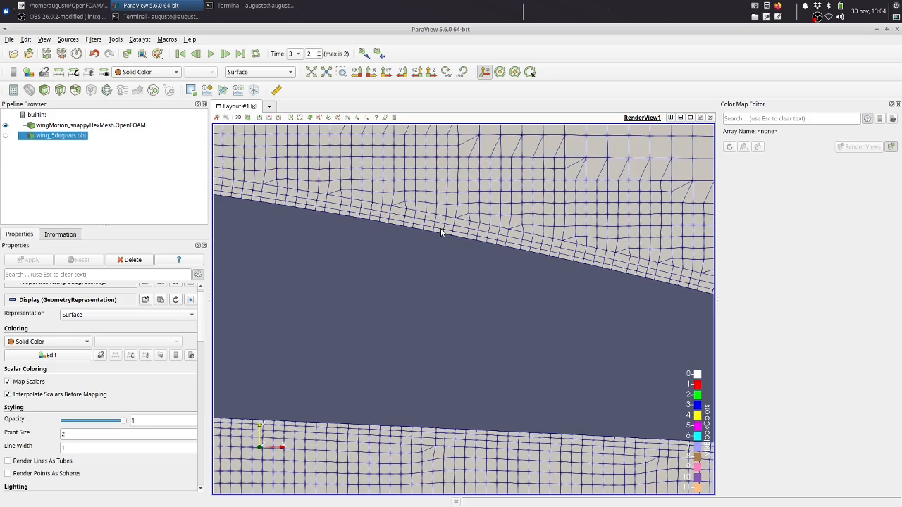
scroll(505, 326, "down", 6)
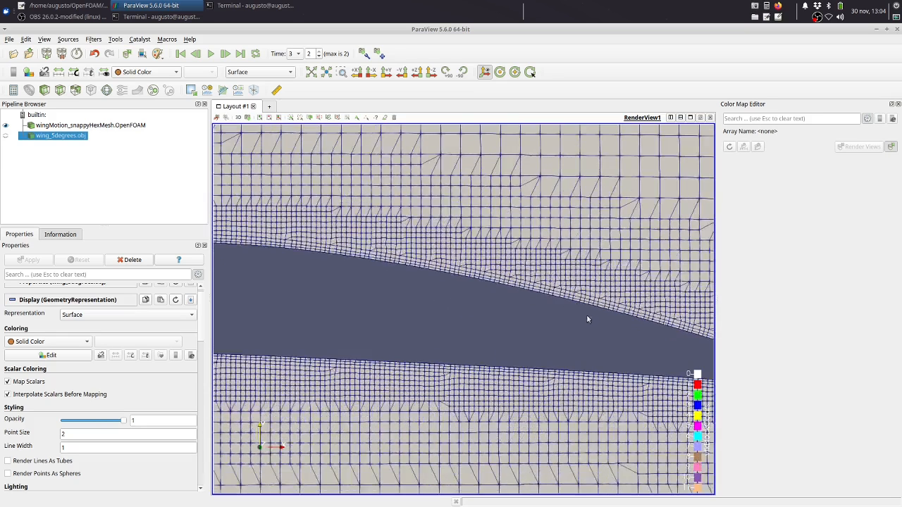
scroll(420, 290, "down", 1)
middle_click_drag(314, 302, 494, 302)
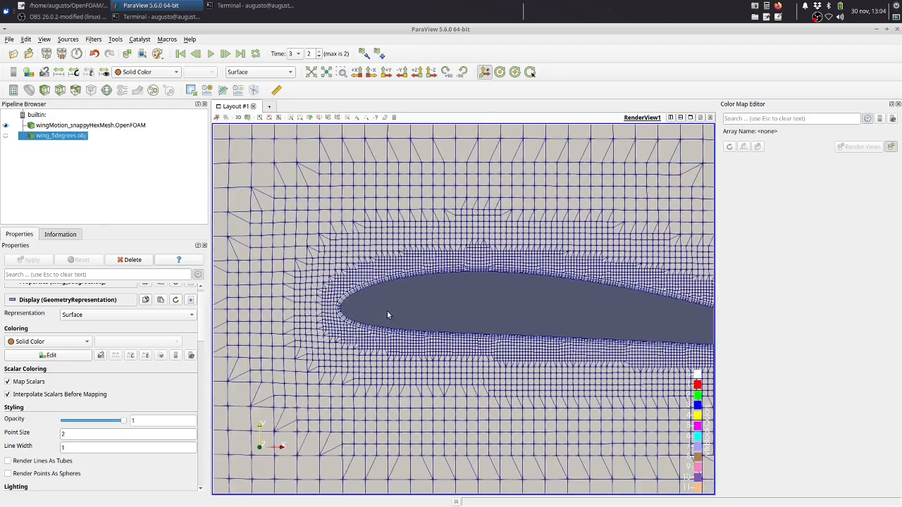
scroll(343, 323, "up", 2)
scroll(405, 301, "down", 2)
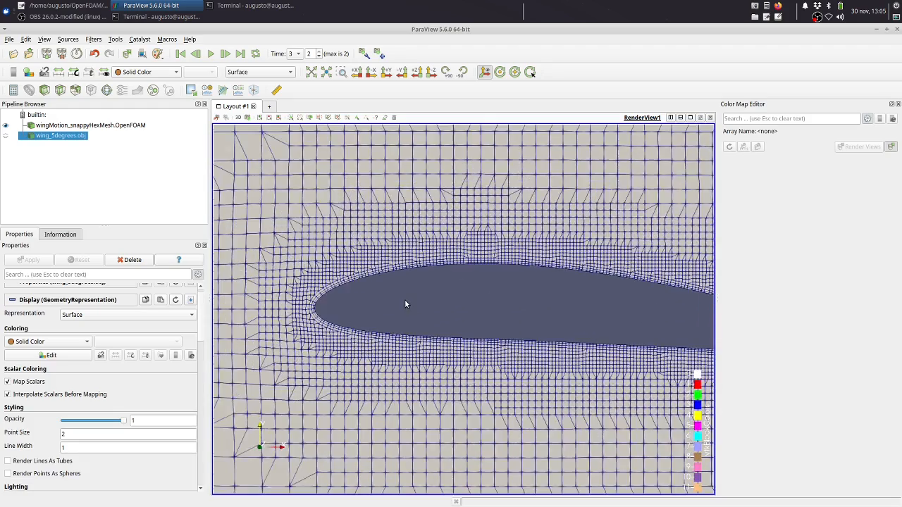
scroll(406, 302, "down", 4)
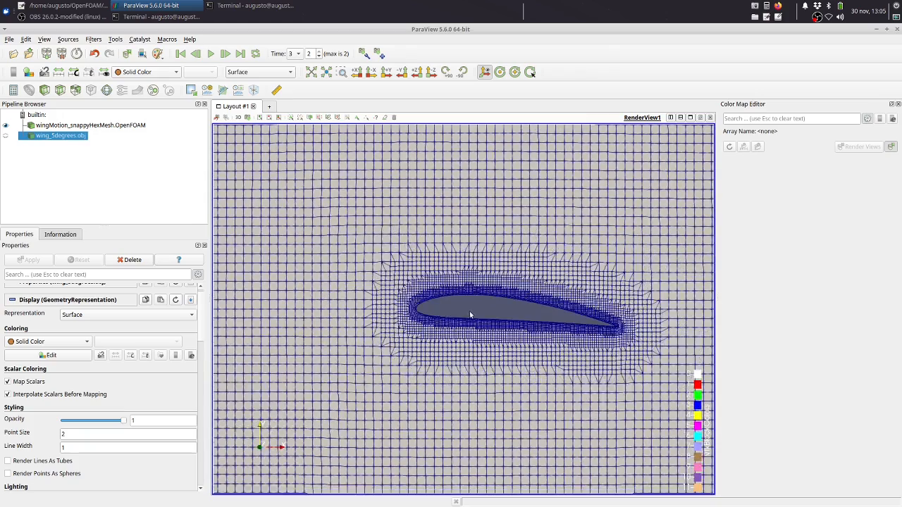
Examine the mesh refinement regions from the airfoil out to the boundaries of the whole domain at time 3
middle_click_drag(507, 308, 427, 312)
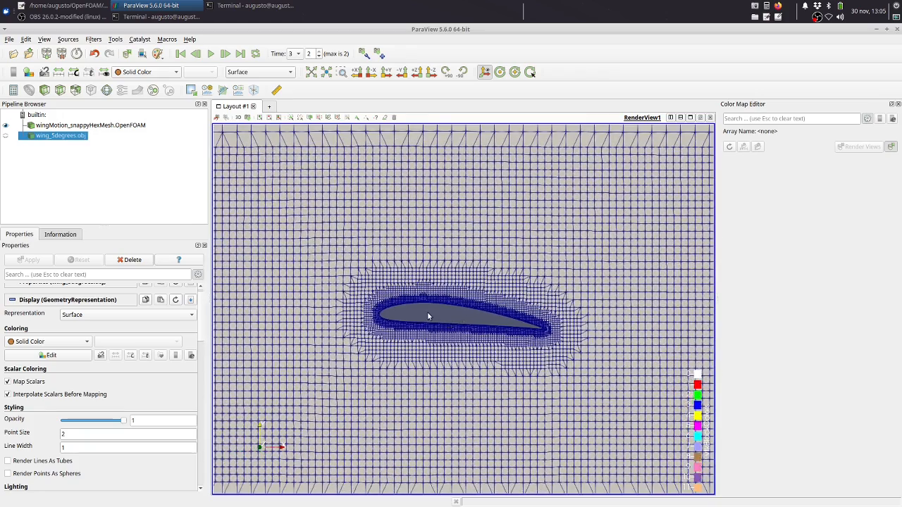
scroll(427, 311, "down", 1)
scroll(427, 310, "up", 1)
scroll(427, 310, "down", 2)
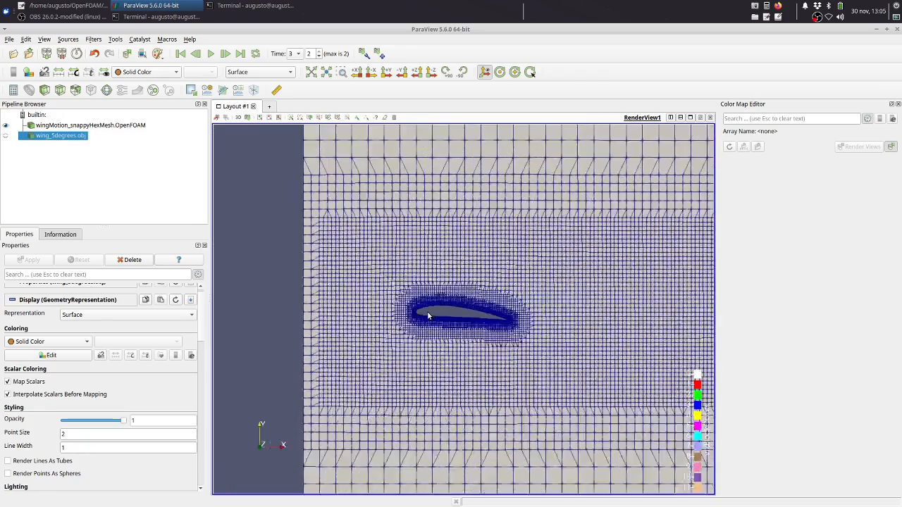
middle_click_drag(571, 304, 493, 295)
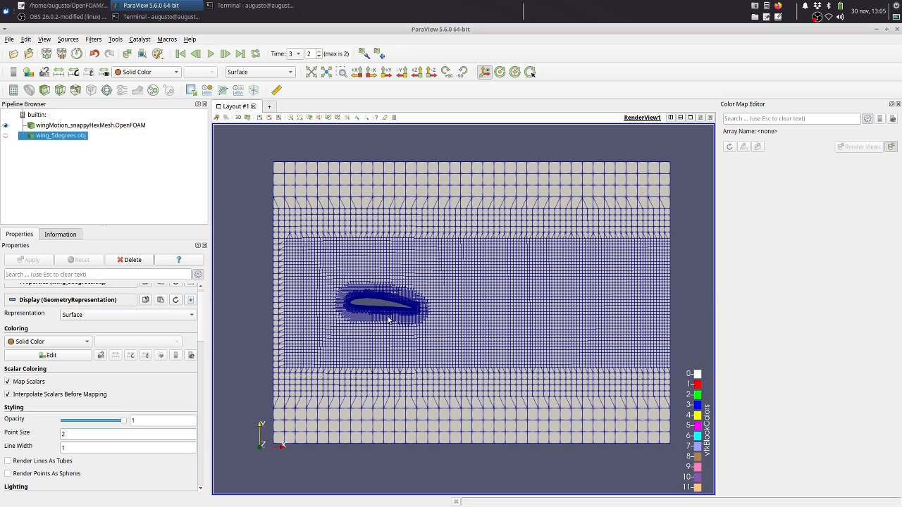
scroll(360, 305, "up", 3)
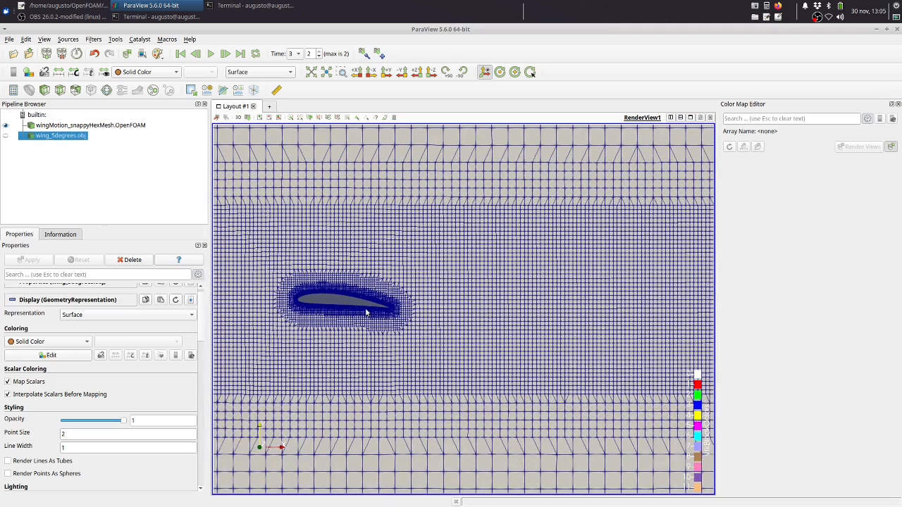
scroll(380, 306, "down", 2)
scroll(380, 306, "down", 2)
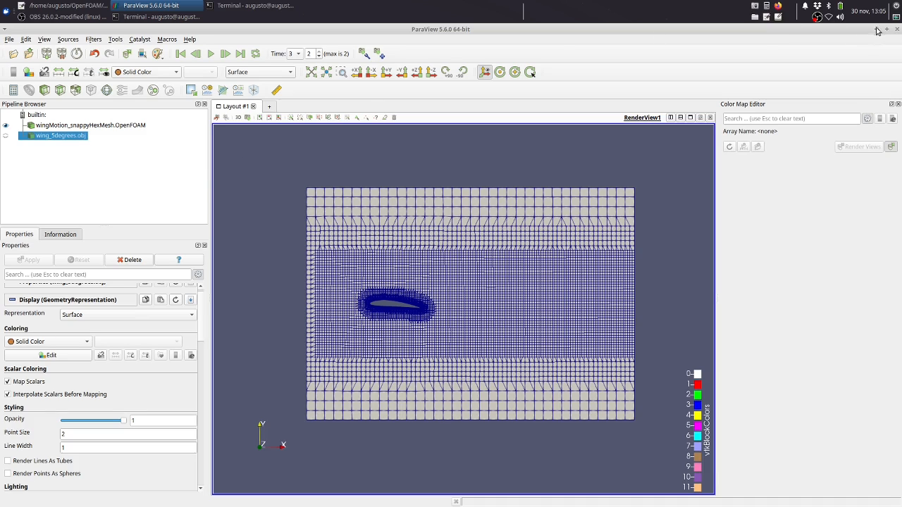
Close ParaView and list the wingMotion_snappyHexMesh case structure with the tree command in a cleared terminal
left_click(897, 29)
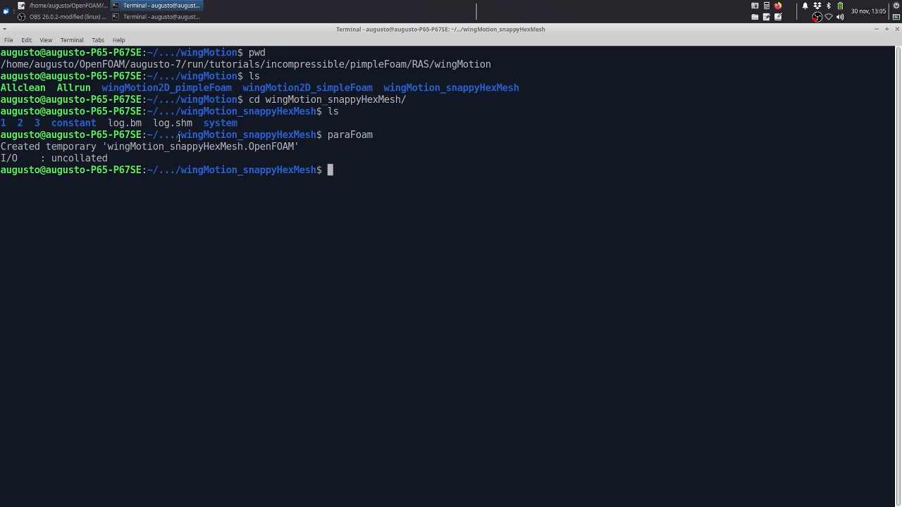
type("clear")
key("Return")
type("tree")
key("Return")
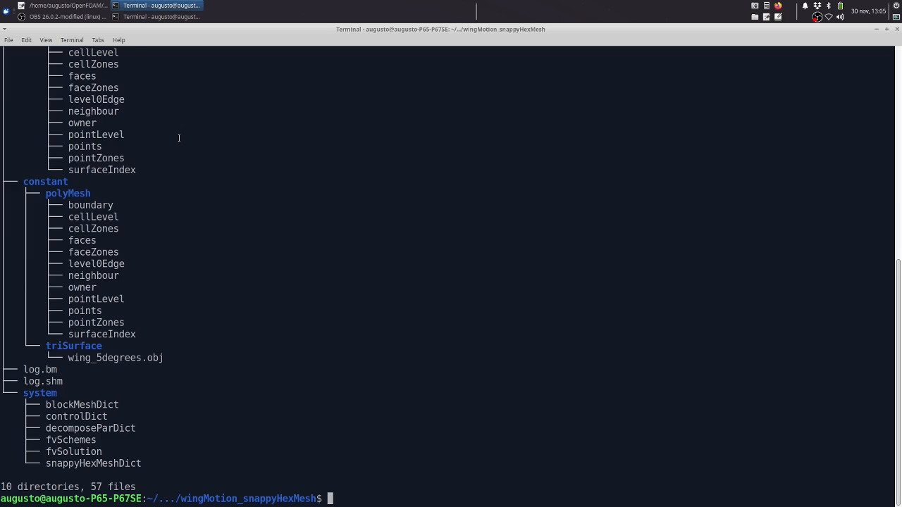
Examine the polyMesh files under directory 3 and under constant in the case's tree listing
scroll(179, 137, "up", 10)
scroll(179, 138, "down", 7)
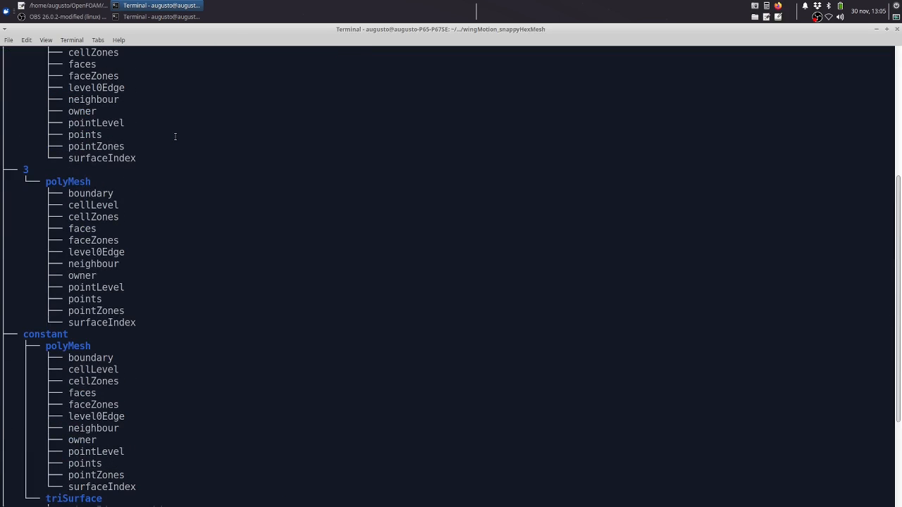
left_click_drag(46, 181, 82, 182)
scroll(78, 157, "down", 1)
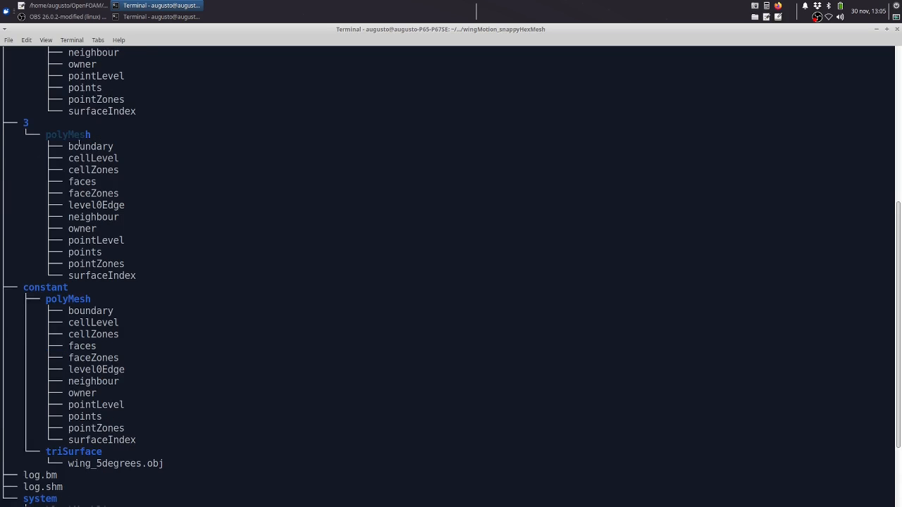
scroll(80, 143, "down", 2)
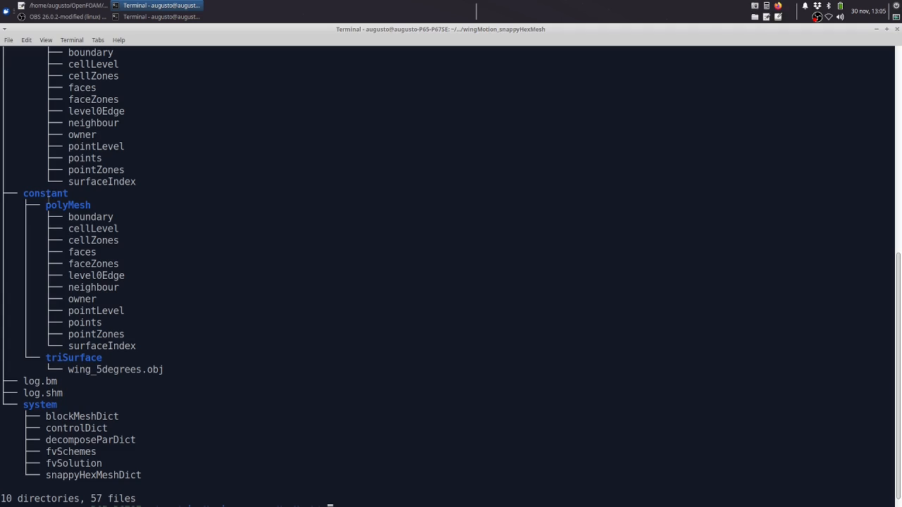
scroll(47, 199, "up", 1)
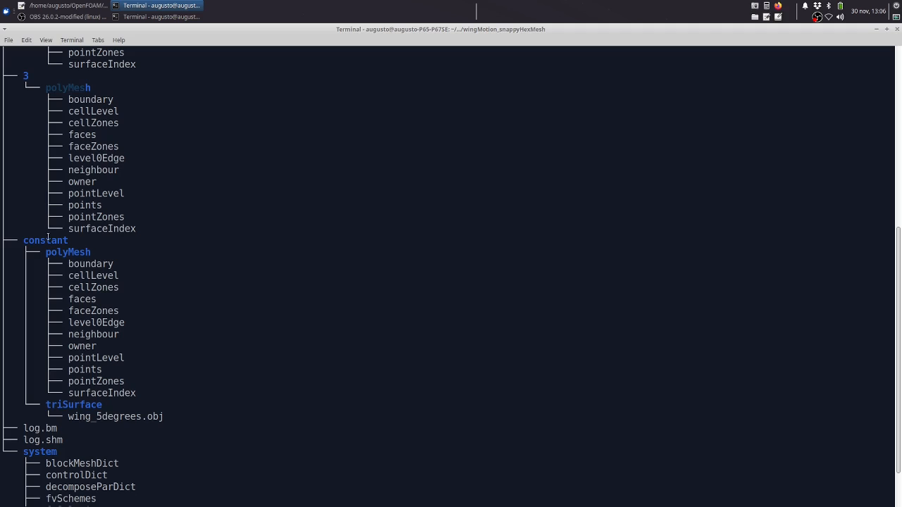
left_click_drag(64, 254, 133, 392)
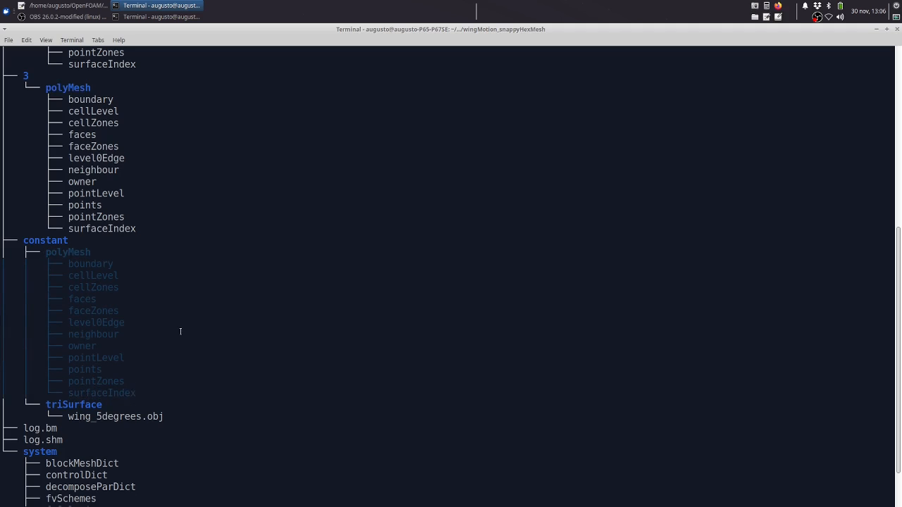
scroll(180, 331, "up", 3)
left_click_drag(138, 323, 20, 174)
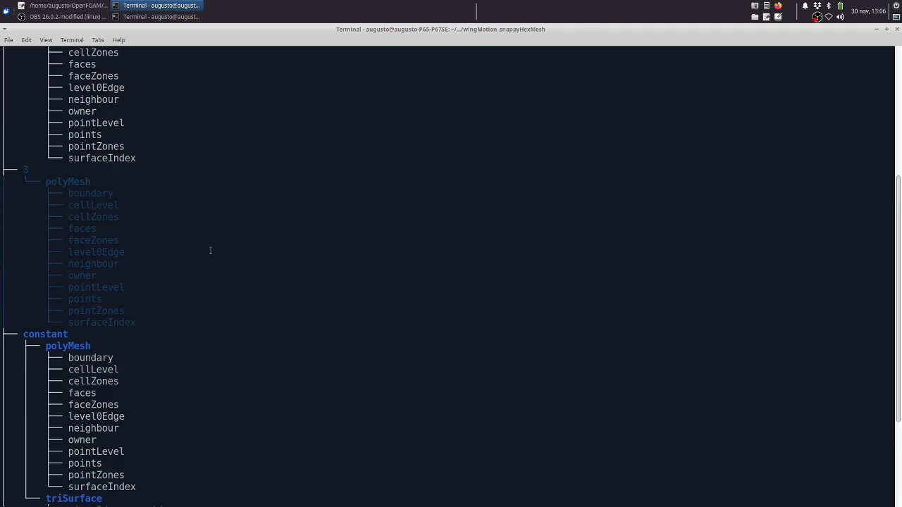
scroll(210, 250, "down", 2)
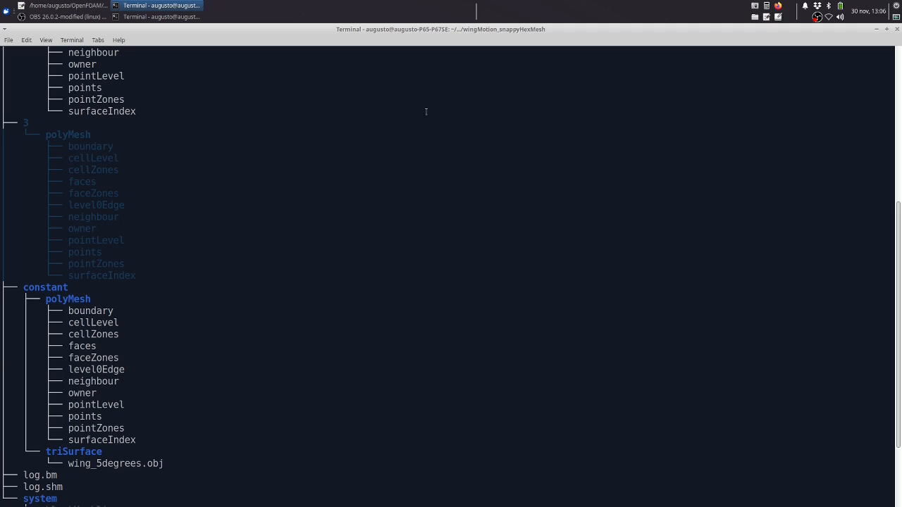
left_click(418, 132)
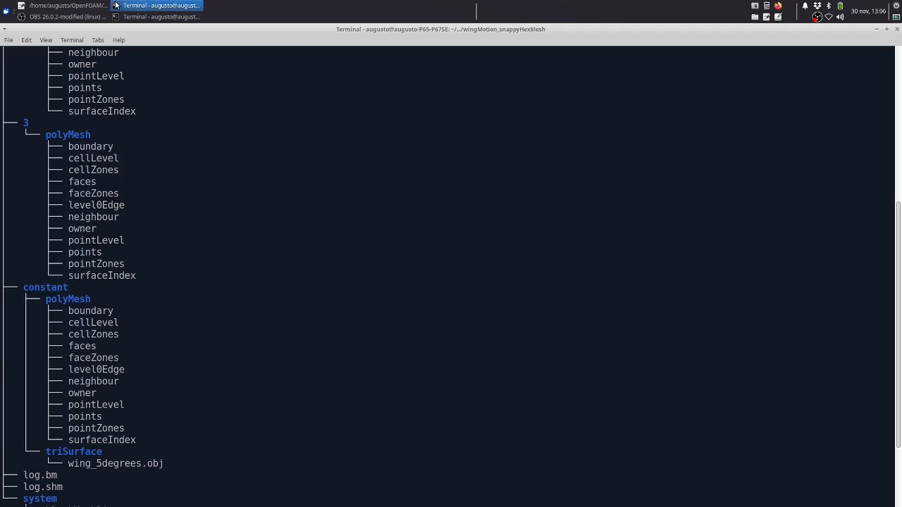
Switch to the Allrun script in Mousepad and review the snappyHexMesh -overwrite line and the wingMotion2D_simpleFoam section
left_click(68, 5)
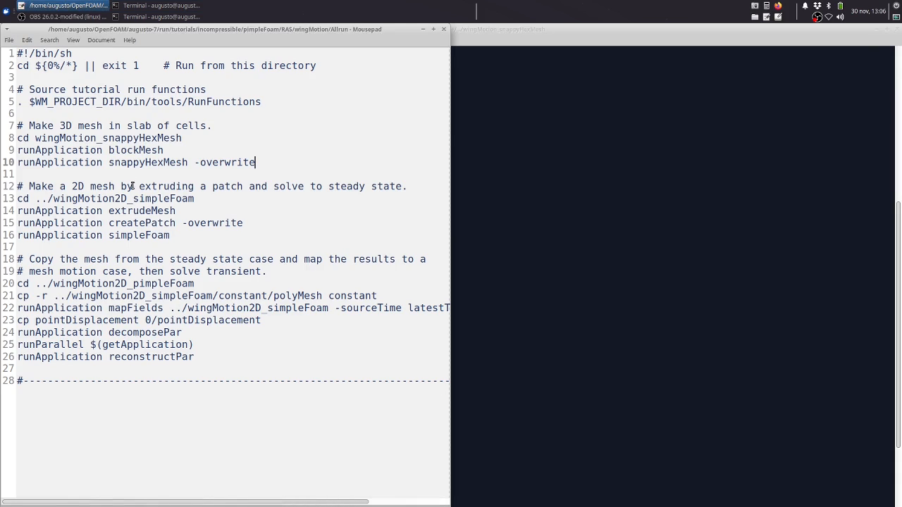
triple_click(131, 162)
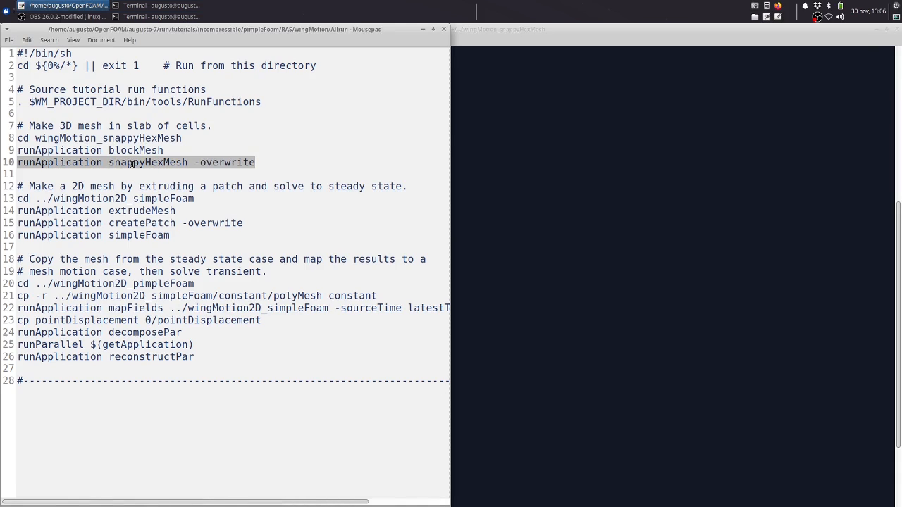
left_click(60, 199)
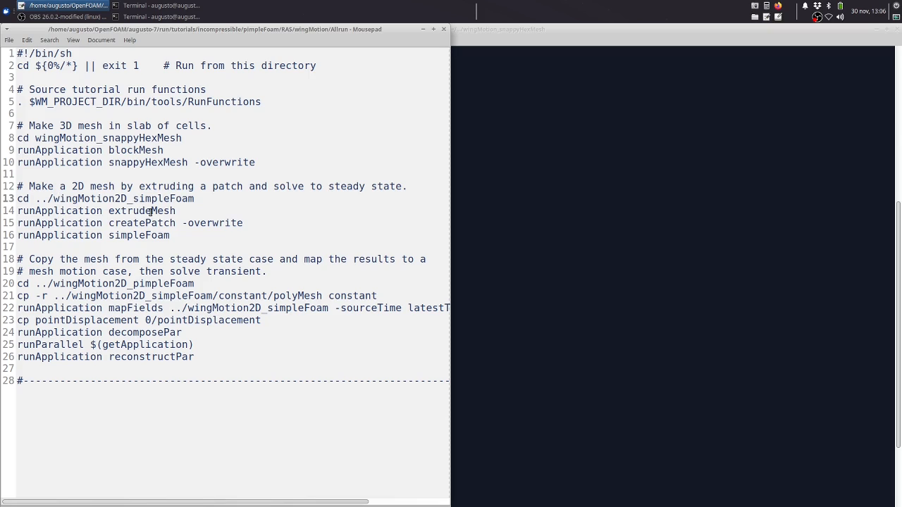
Switch to the terminal holding the wingMotion_snappyHexMesh tree listing and add blank prompt lines below it
left_click(150, 18)
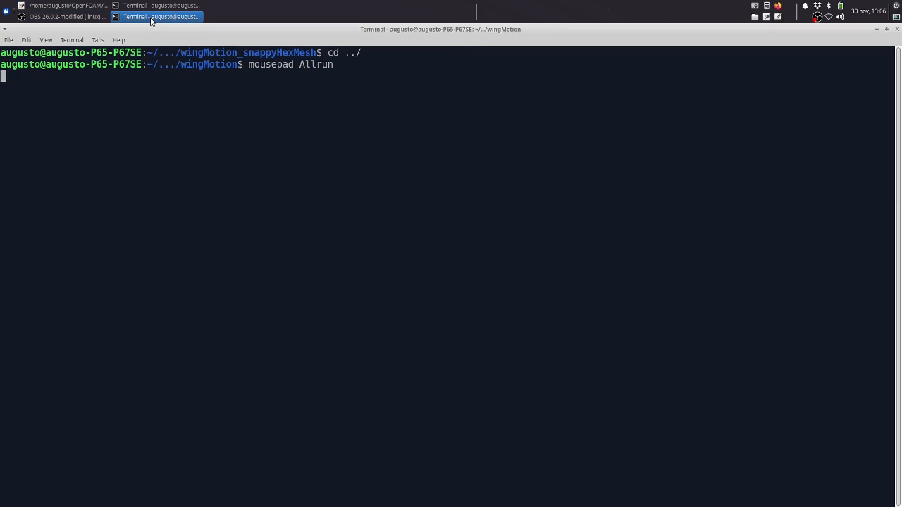
left_click(151, 5)
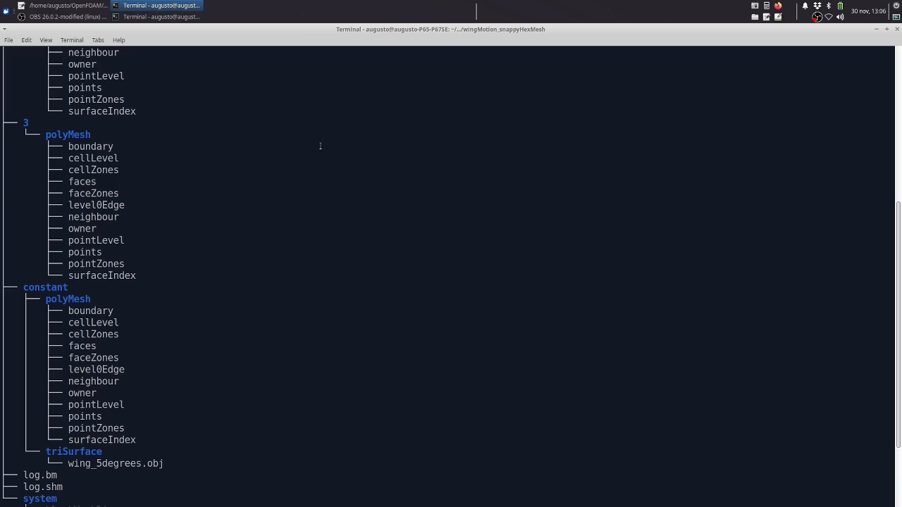
key("Return")
key("Return")
key("Return")
Change to the ../wingMotion2D_simpleFoam directory and list its contents
type("c")
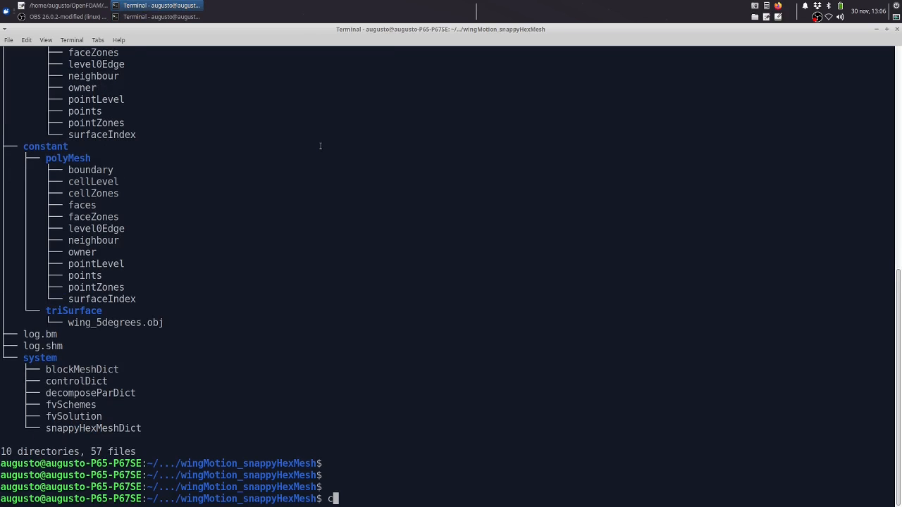
type("d ../win")
key("Tab")
type("_")
key("Tab")
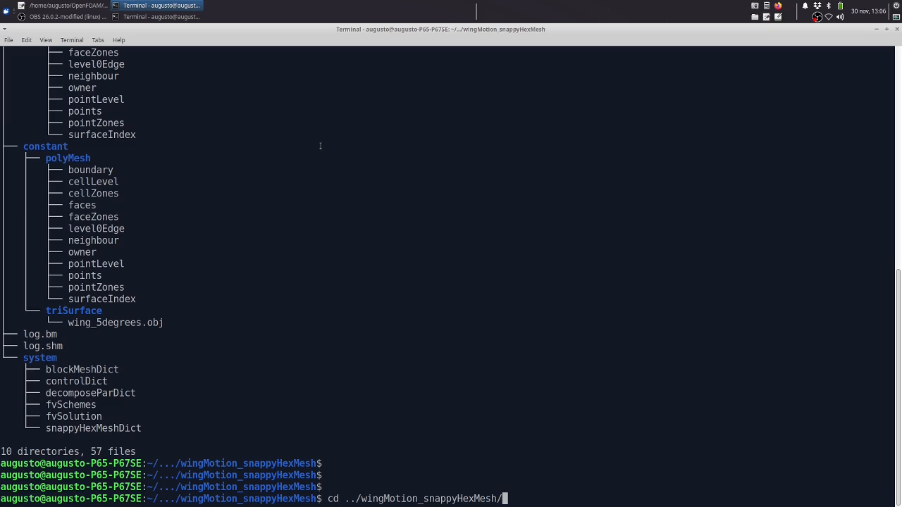
key("BackSpace")
key("BackSpace")
key("BackSpace")
key("BackSpace")
key("BackSpace")
key("BackSpace")
key("BackSpace")
key("BackSpace")
key("BackSpace")
key("BackSpace")
key("BackSpace")
key("BackSpace")
key("BackSpace")
key("BackSpace")
key("BackSpace")
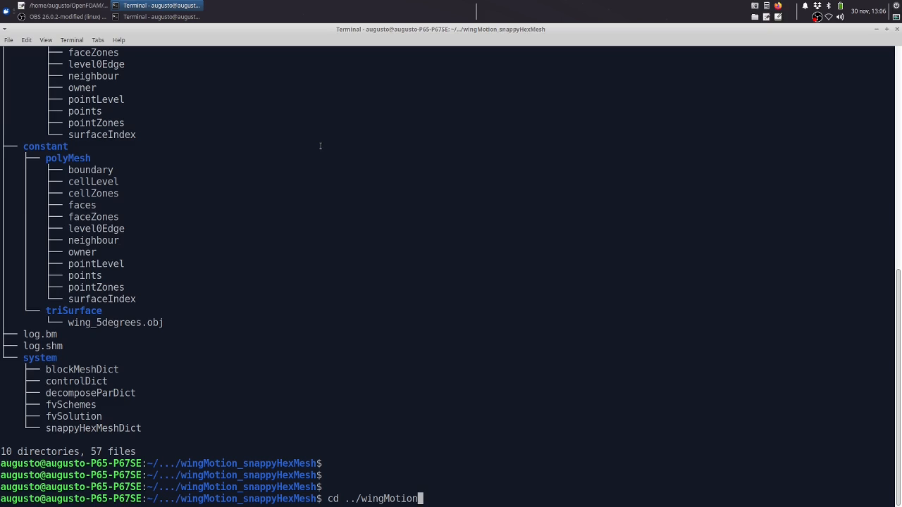
type("2D_sim")
key("Tab")
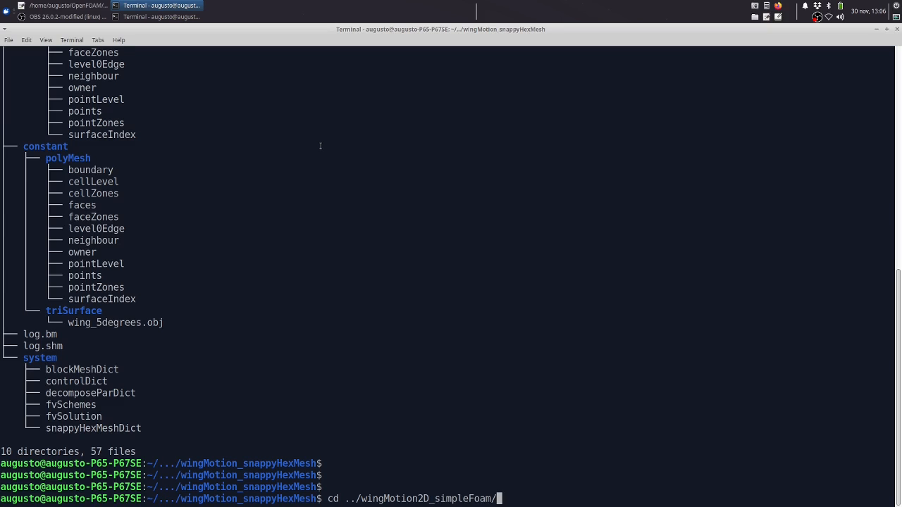
key("Return")
type("ls")
key("Return")
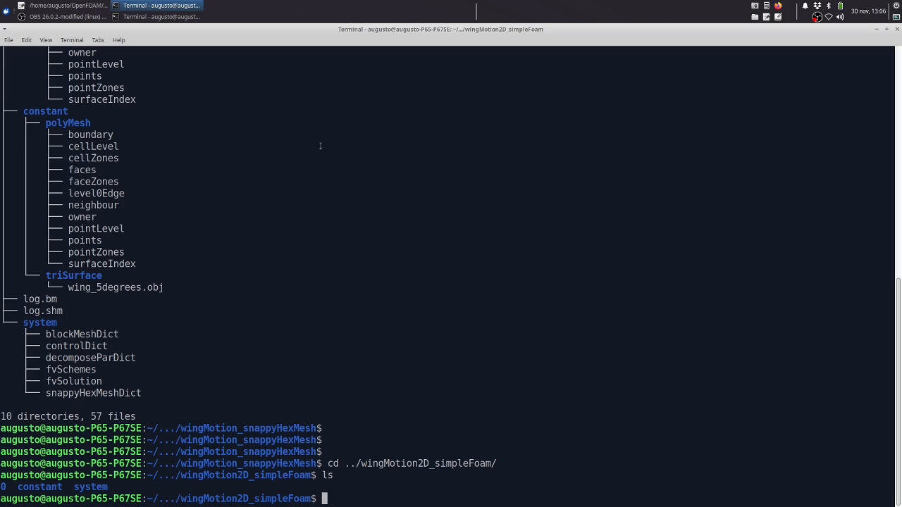
Switch to the Allrun script in Mousepad and review the runApplication extrudeMesh command on line 14
left_click(67, 5)
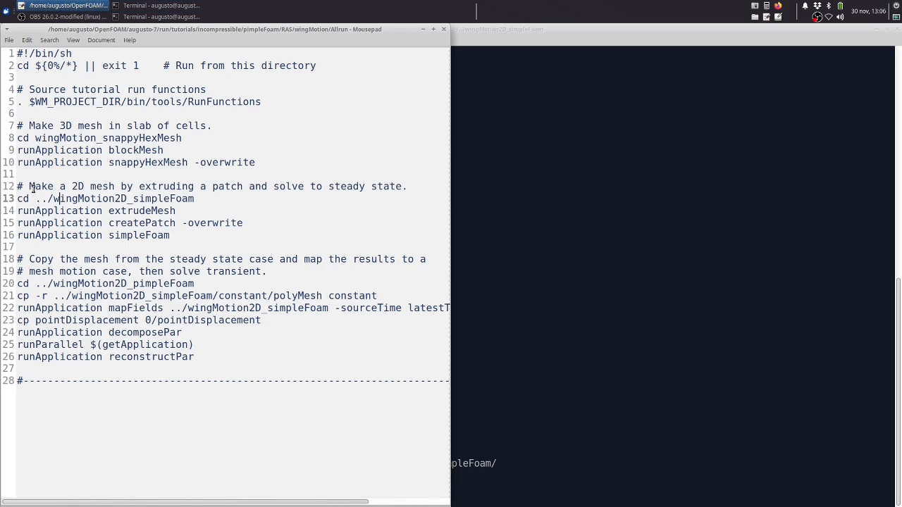
double_click(57, 210)
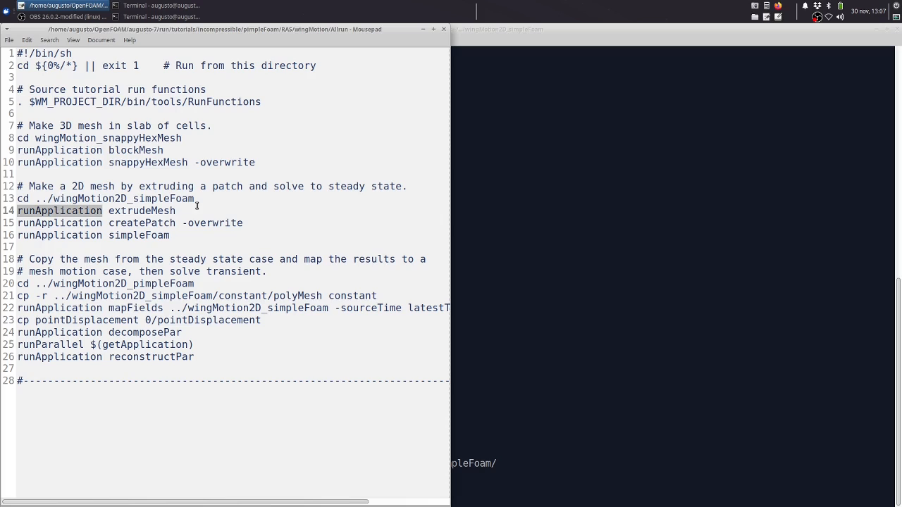
double_click(161, 210)
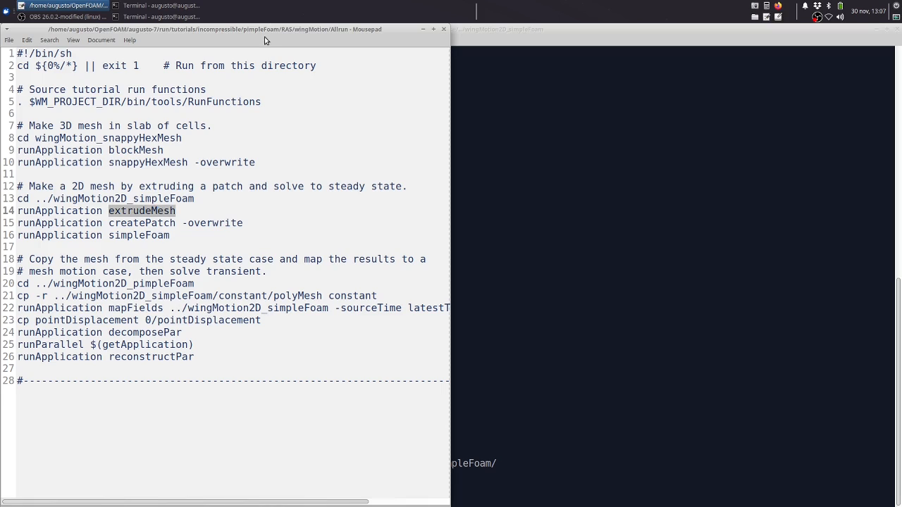
Open a new tab in the terminal that launched Mousepad and change to the wingMotion_snappyHexMesh directory
left_click(146, 7)
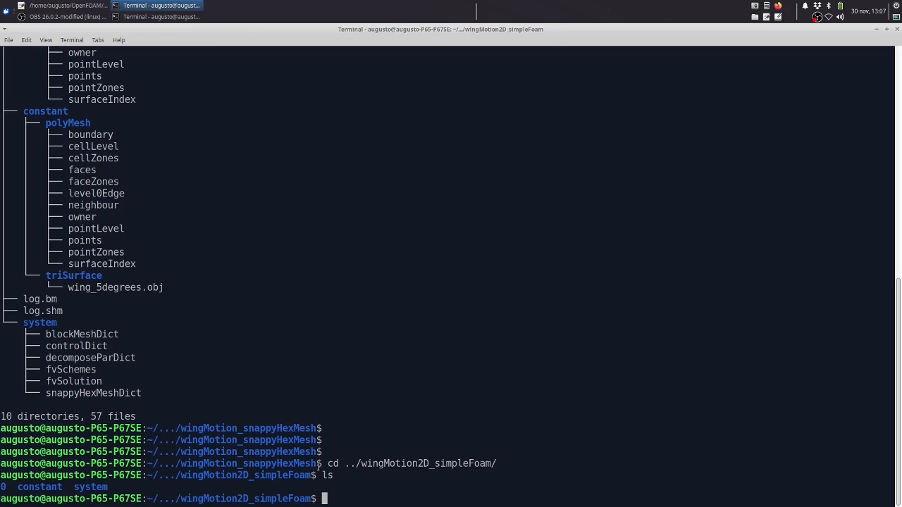
left_click(157, 16)
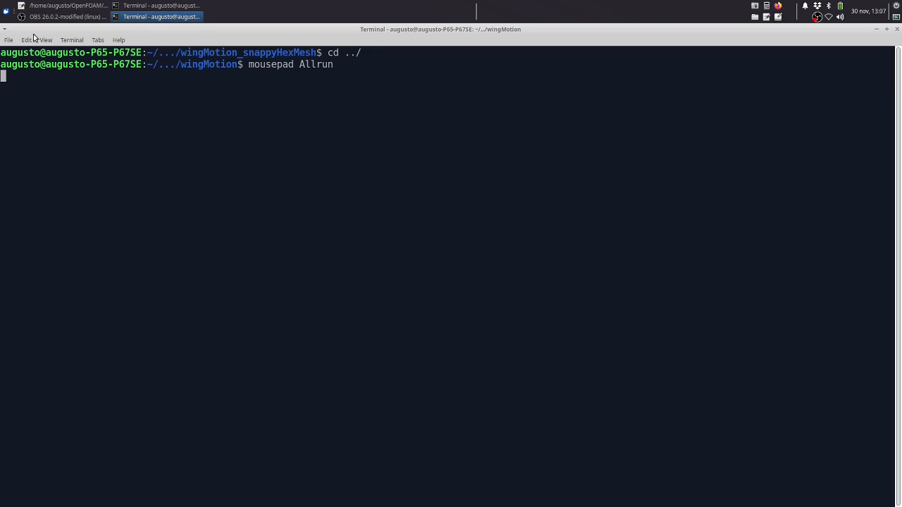
left_click(8, 42)
type("c")
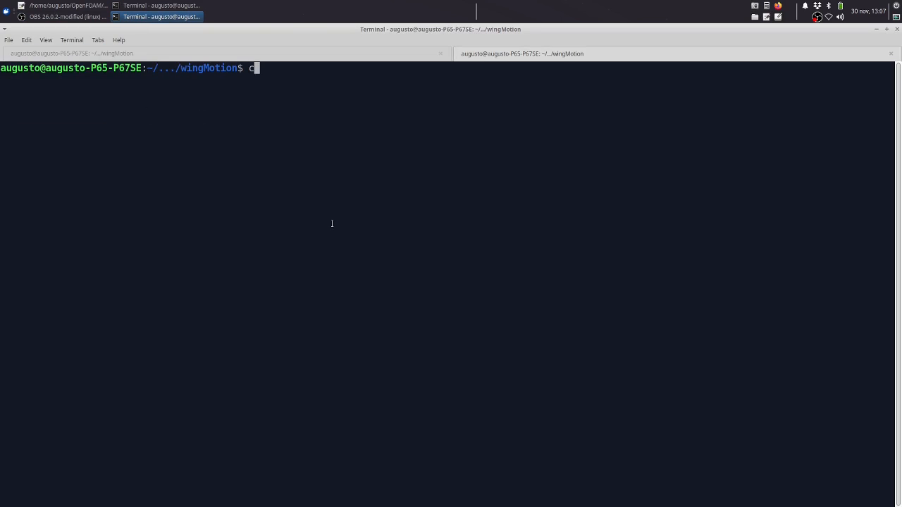
type("d wingMotion")
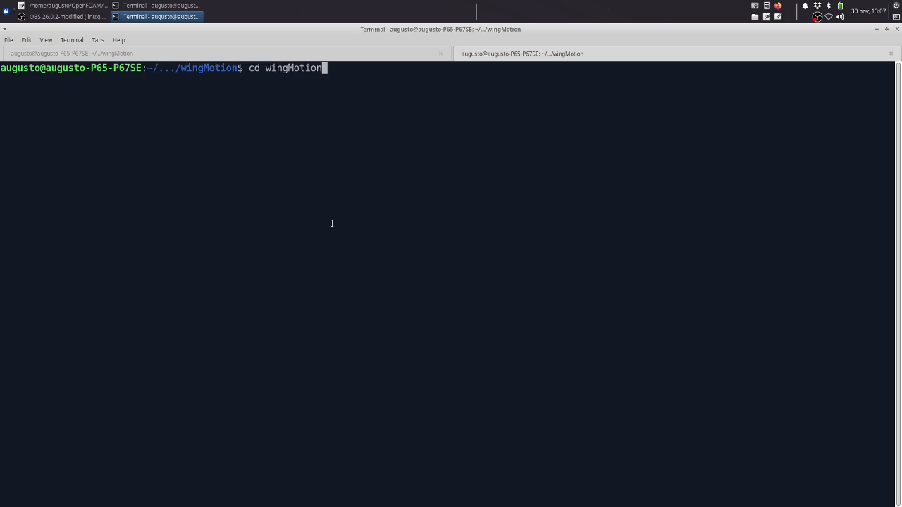
type("_")
key("Tab")
key("Return")
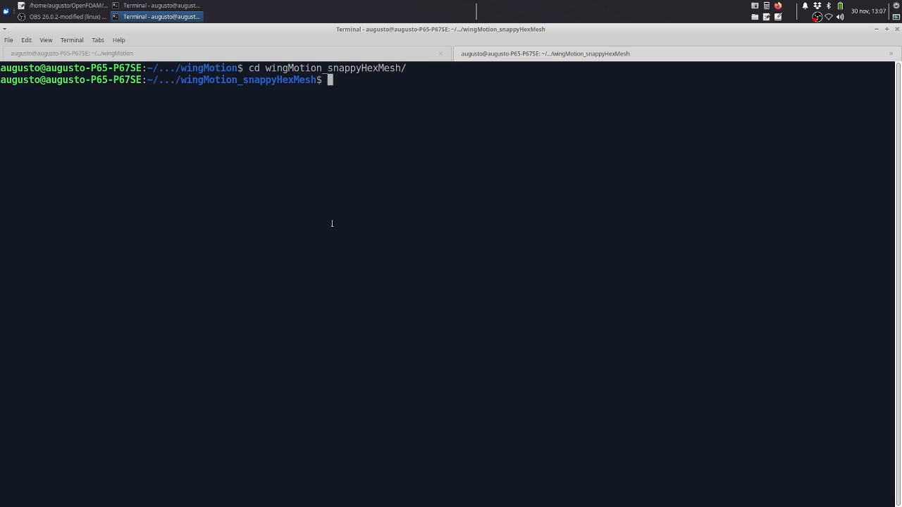
Launch ParaView with paraFoam and load the wingMotion_snappyHexMesh case with its default mesh parts
type("paraFoam")
key("Return")
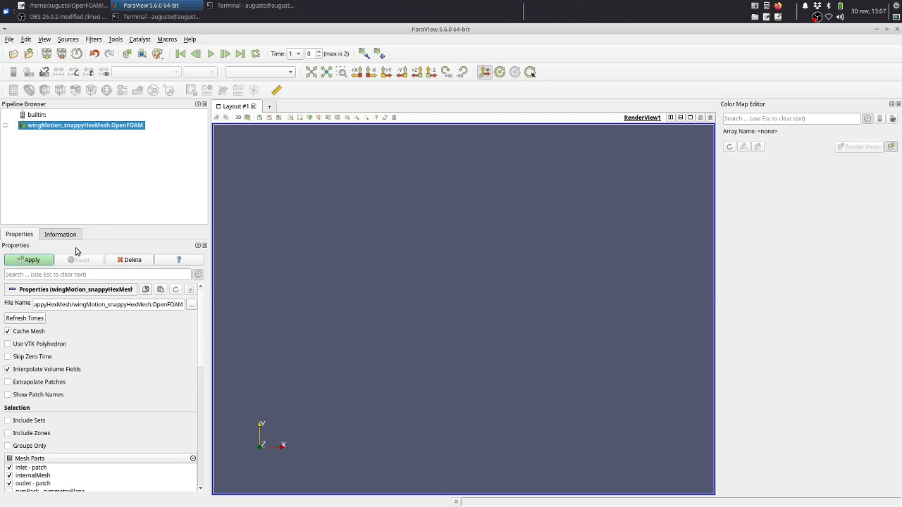
left_click(44, 258)
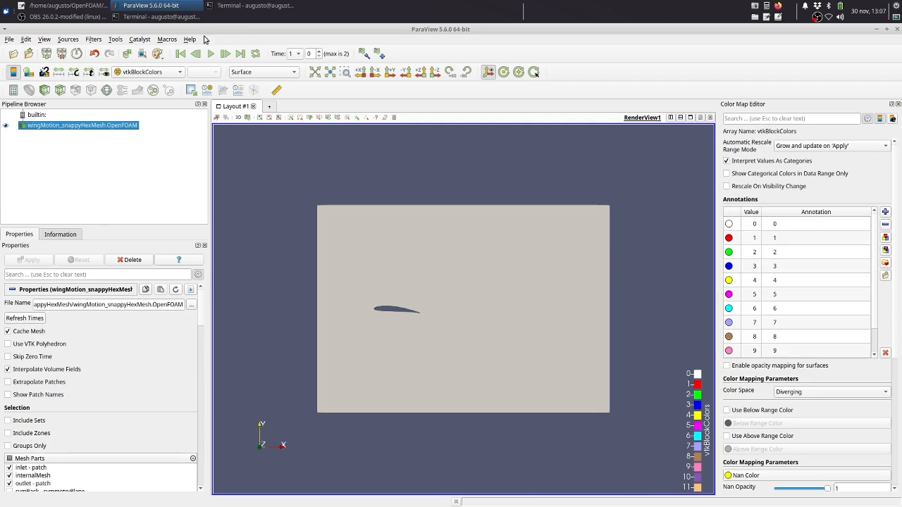
Show the mesh as Surface With Edges and go to the last time step, time 3
left_click(281, 72)
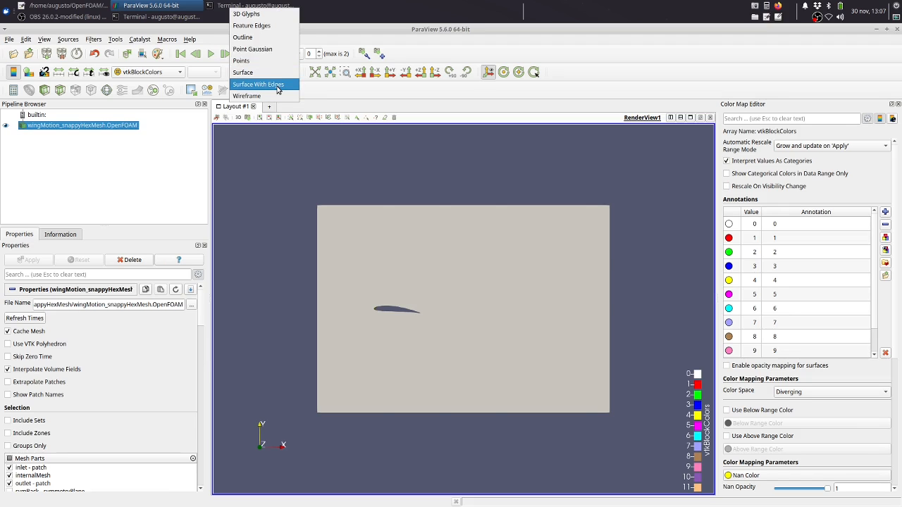
left_click(279, 83)
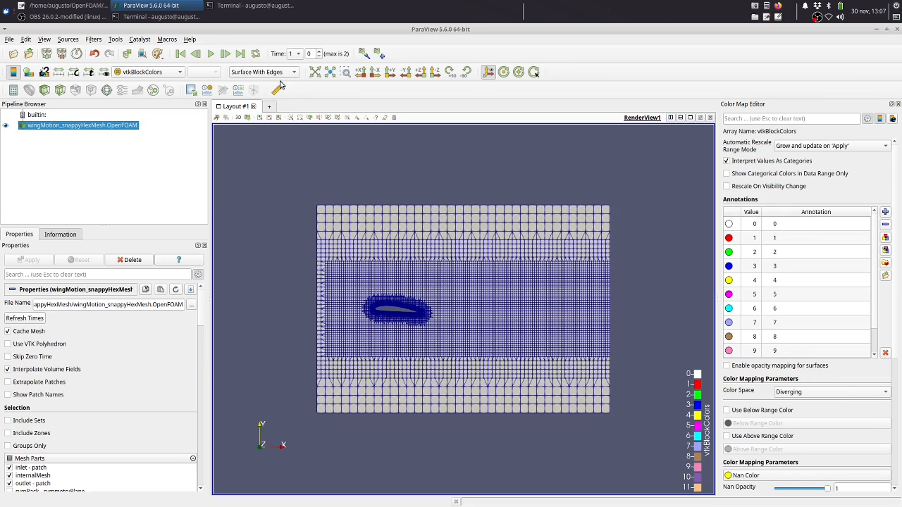
left_click(240, 53)
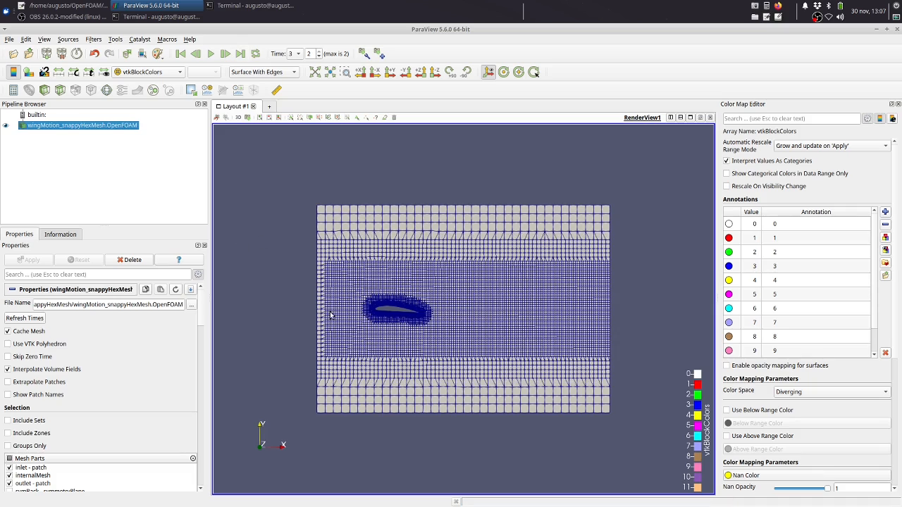
Examine the 3D slab mesh at an angle and the cell layers around the airfoil's leading edge up close
left_click_drag(331, 314, 370, 294)
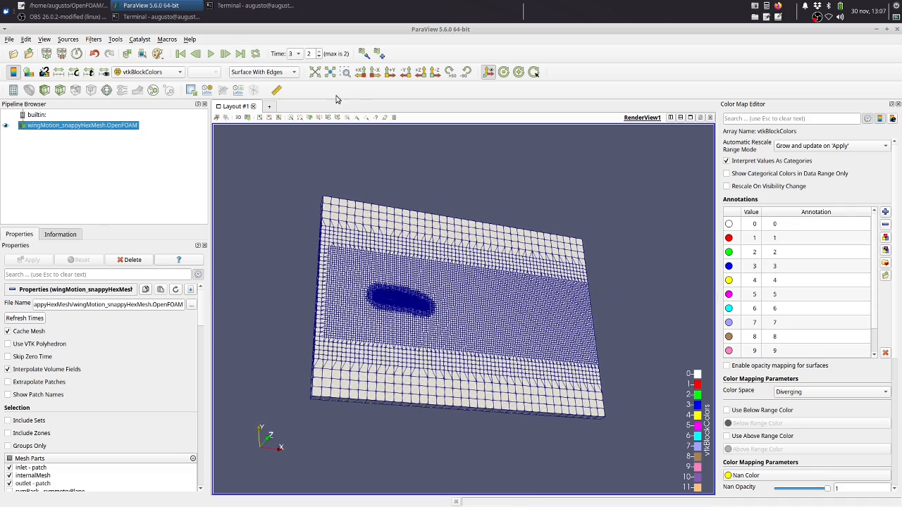
left_click(345, 72)
left_click_drag(371, 283, 393, 305)
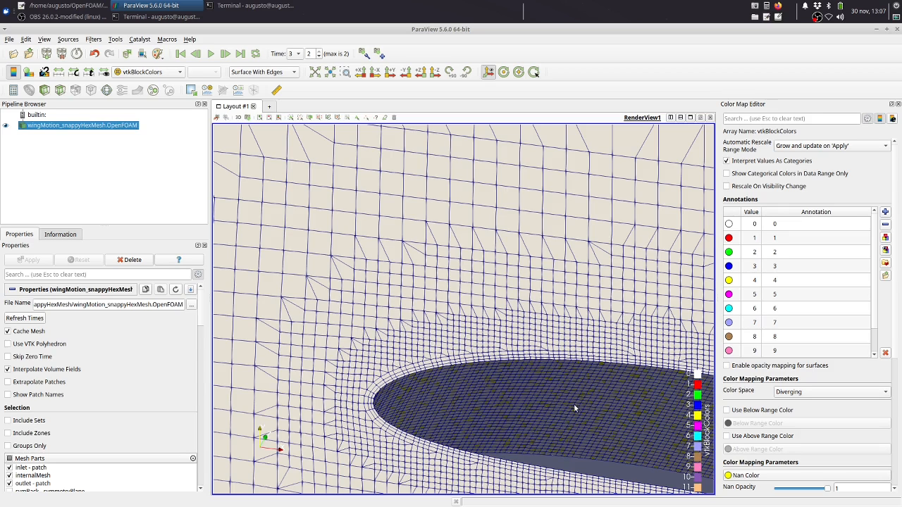
scroll(380, 377, "down", 3)
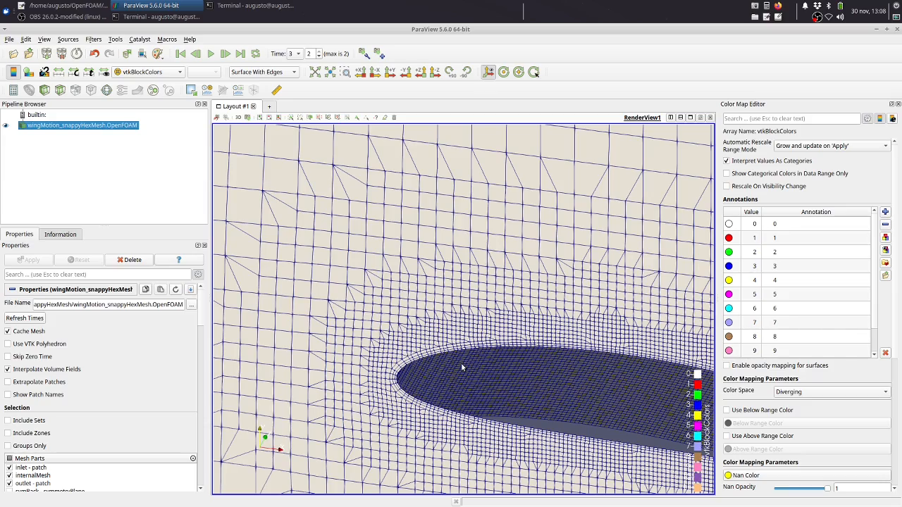
scroll(461, 362, "up", 2)
left_click_drag(558, 397, 455, 308)
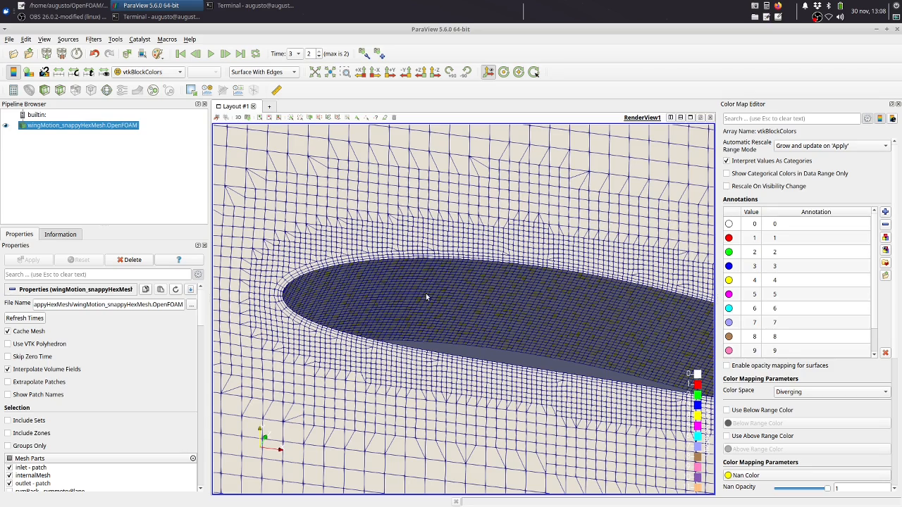
left_click_drag(519, 330, 528, 272)
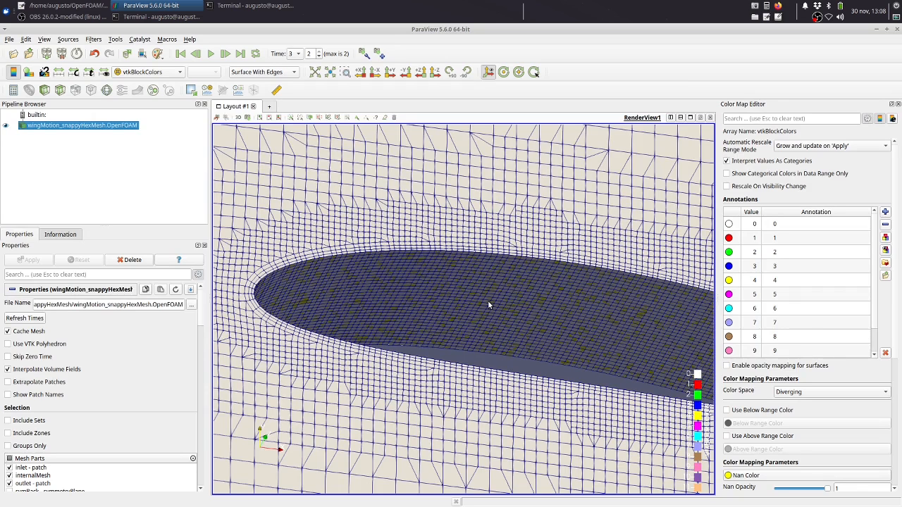
scroll(484, 282, "down", 5)
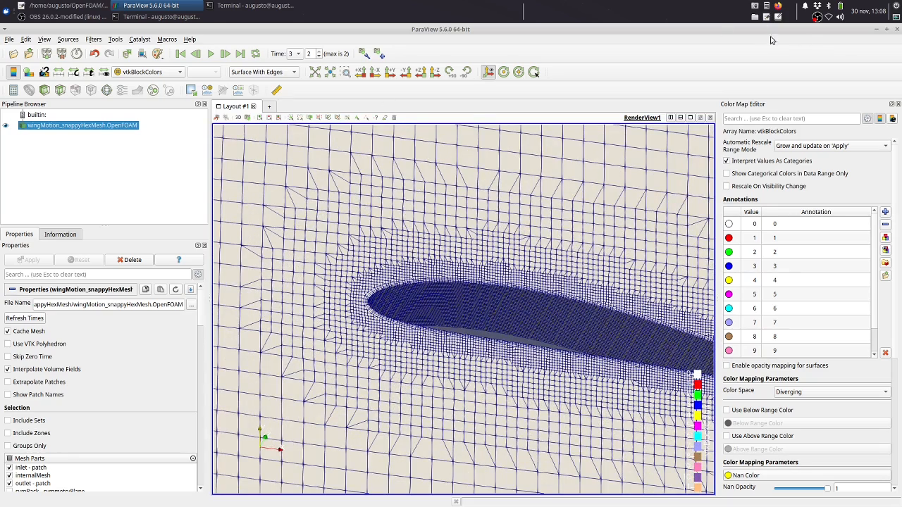
Close ParaView and run checkMesh -latestTime on the wingMotion_snappyHexMesh case in the terminal
left_click(897, 29)
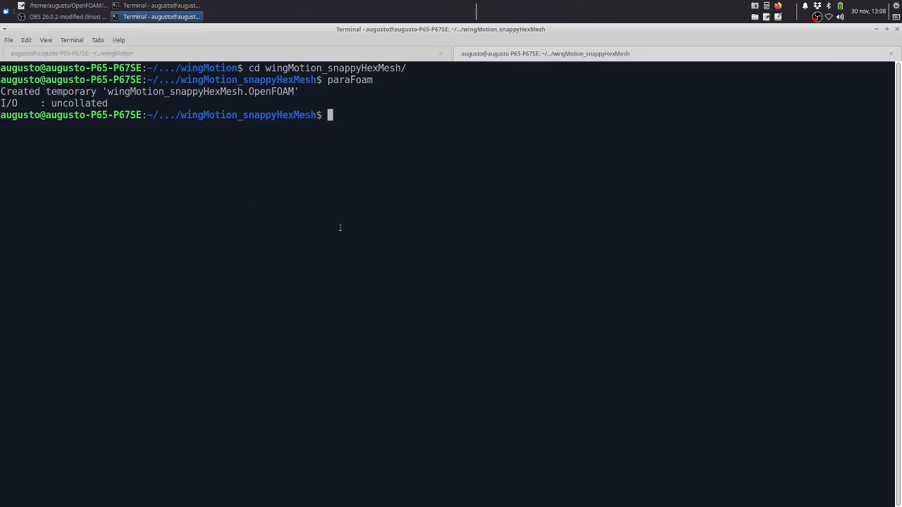
type("cehckM")
key("BackSpace")
key("BackSpace")
key("BackSpace")
key("BackSpace")
key("BackSpace")
type("heckMesh -latestTime")
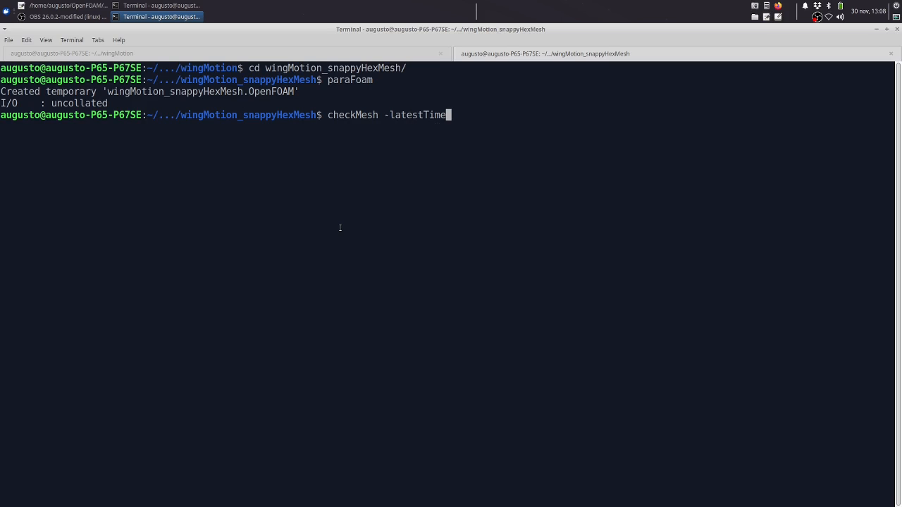
key("Return")
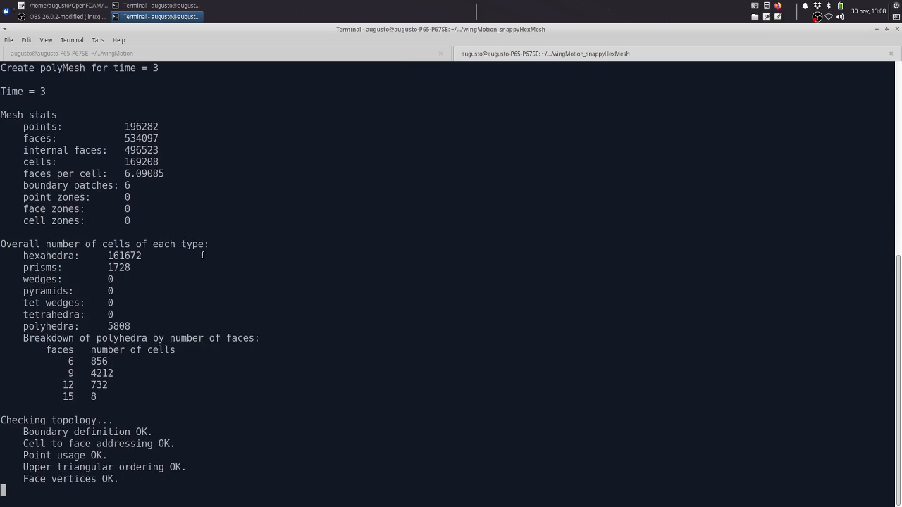
Examine the cell count and boundary patches in the mesh stats of the checkMesh output
scroll(191, 240, "up", 12)
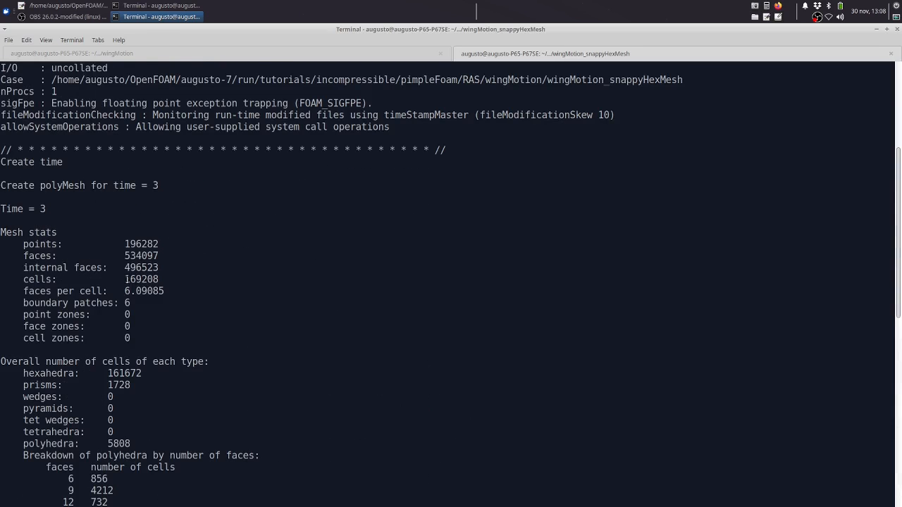
mouse_move(124, 279)
left_mouse_down()
mouse_move(157, 278)
mouse_move(124, 280)
left_mouse_up()
left_click(167, 280)
left_click(157, 312)
Return to the Allrun script in Mousepad and review the extrudeMesh and createPatch -overwrite lines
left_click(314, 50)
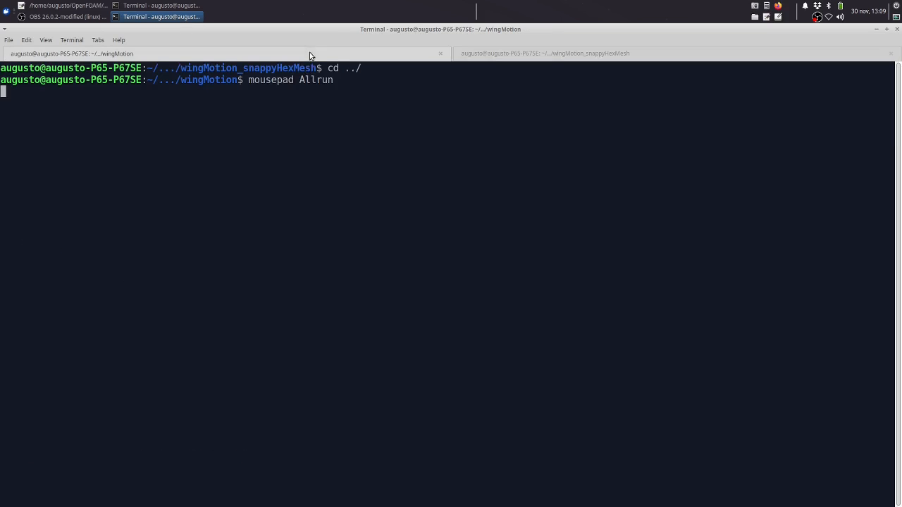
left_click(161, 7)
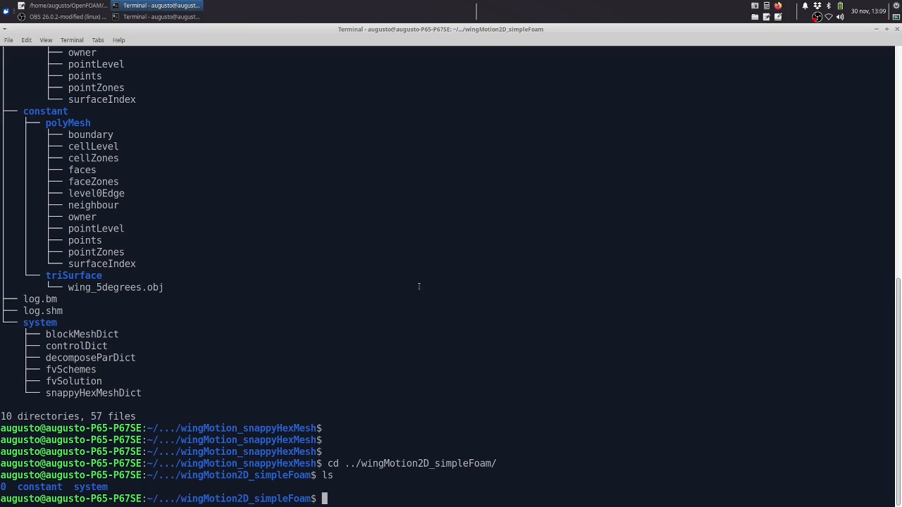
left_click(67, 6)
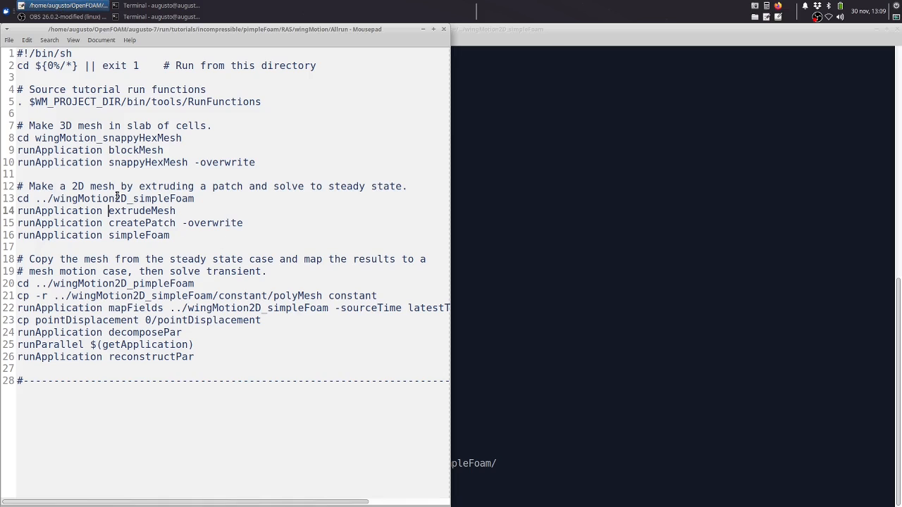
left_click_drag(109, 210, 183, 223)
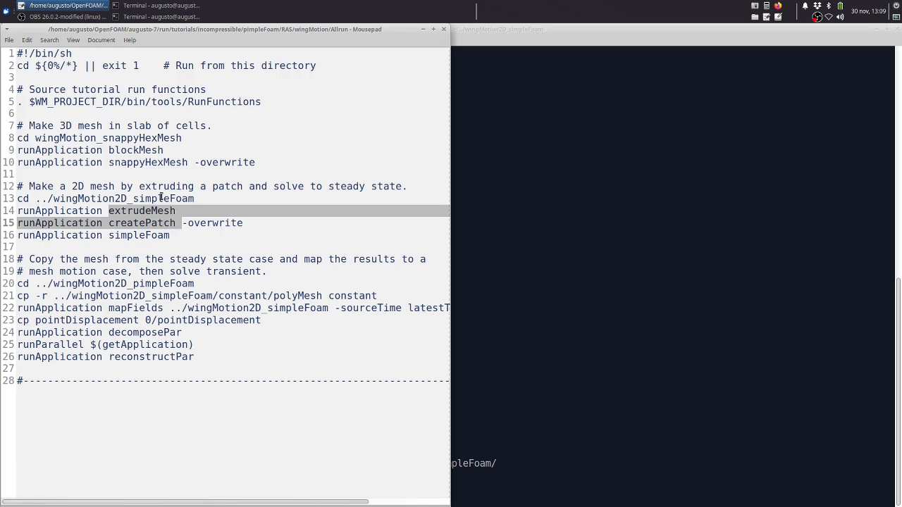
left_click(150, 224)
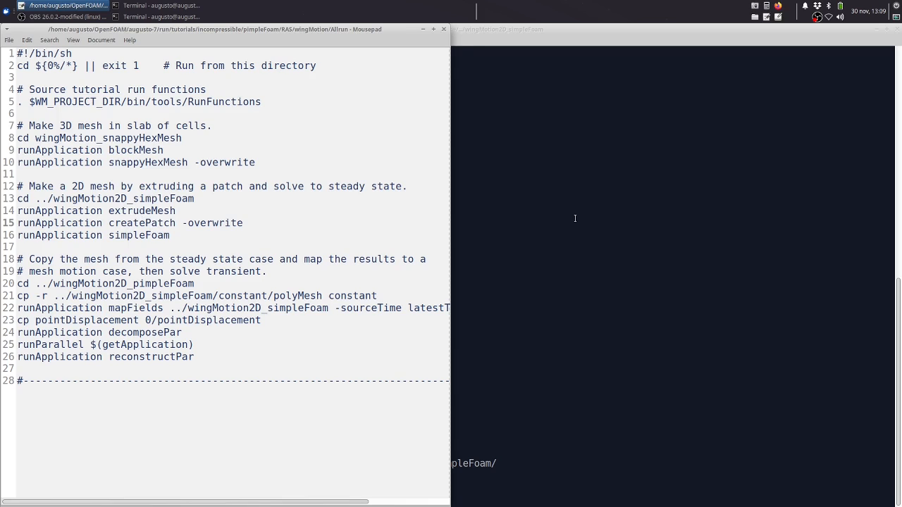
Return to the terminal, list the wingMotion2D_simpleFoam system folder, and locate the extrudeMeshDict and createPatchDict files
key("alt+Tab")
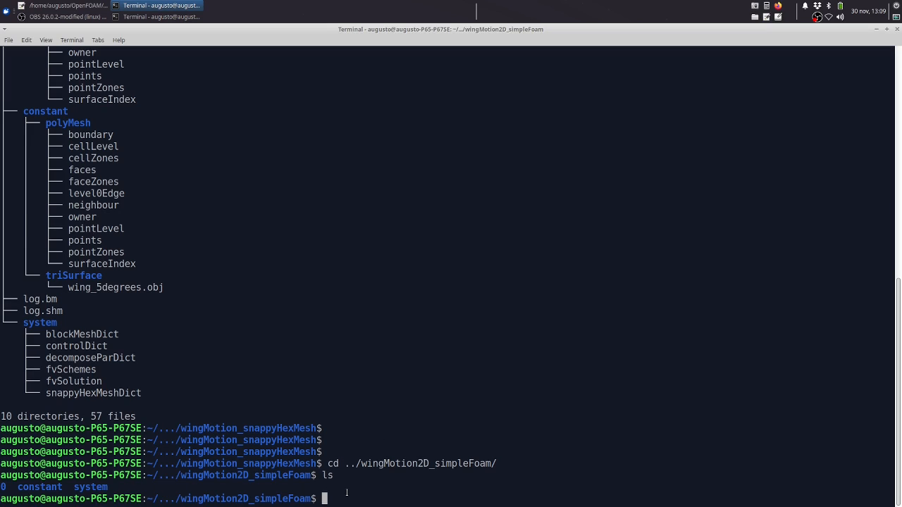
type("ls system/")
key("Return")
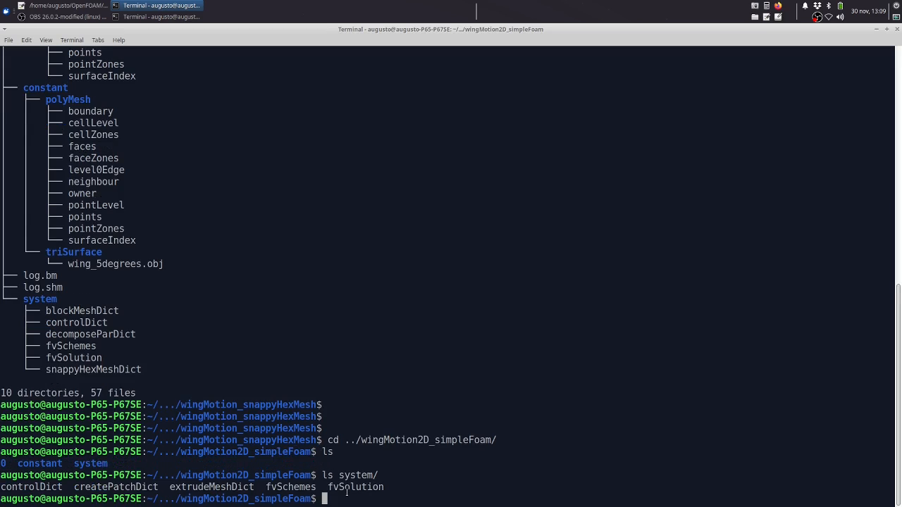
left_click_drag(175, 487, 244, 486)
left_click(144, 494)
left_click_drag(84, 488, 149, 489)
left_click(359, 492)
Open system/extrudeMeshDict in Mousepad from the terminal
type("mousepad extr")
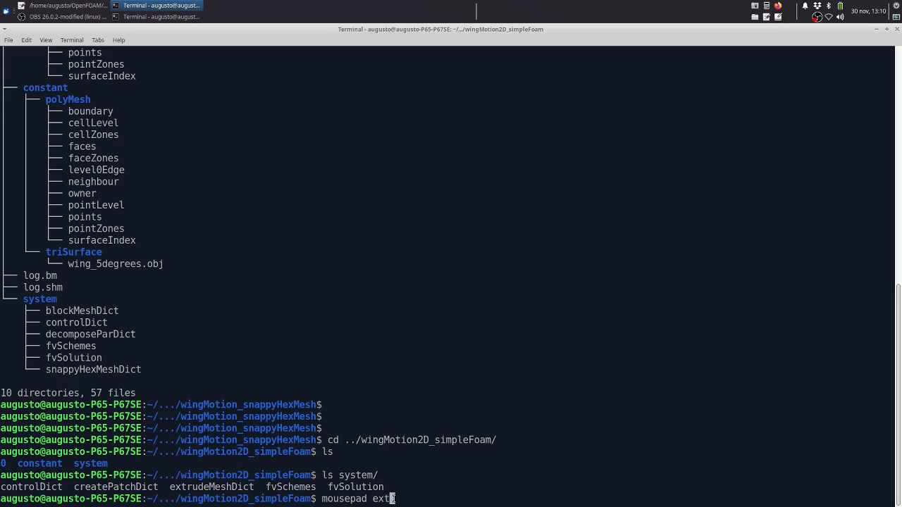
key("BackSpace")
key("BackSpace")
key("BackSpace")
key("BackSpace")
type("system/ext")
key("Tab")
key("Return")
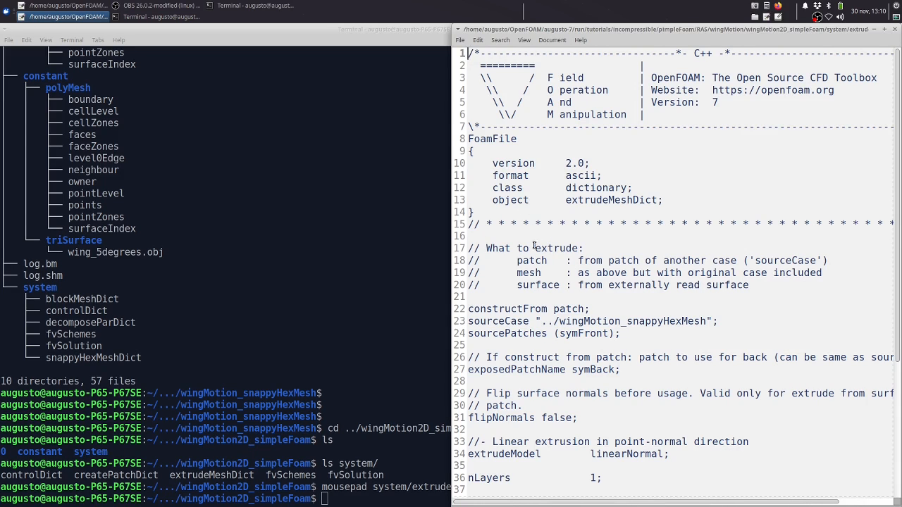
Examine the constructFrom and sourceCase entries in extrudeMeshDict that define what is extruded and from which case
scroll(527, 257, "down", 2)
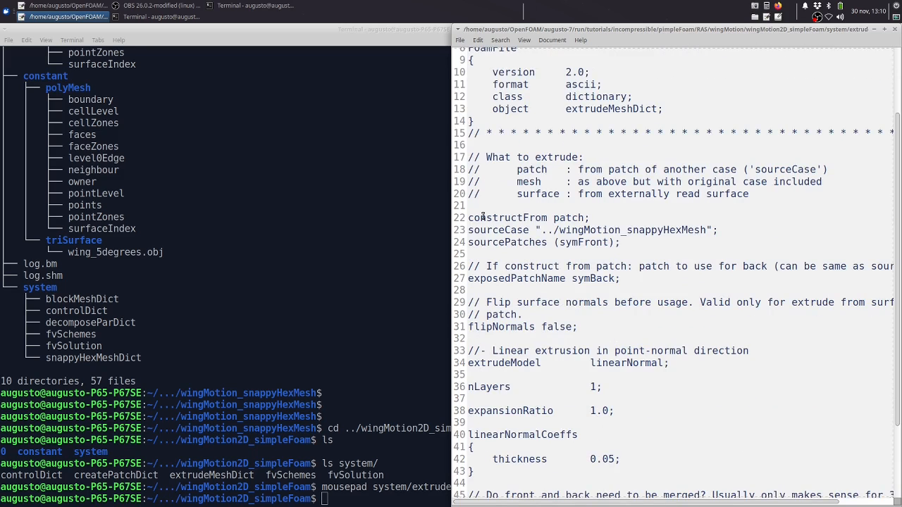
left_click_drag(468, 218, 548, 216)
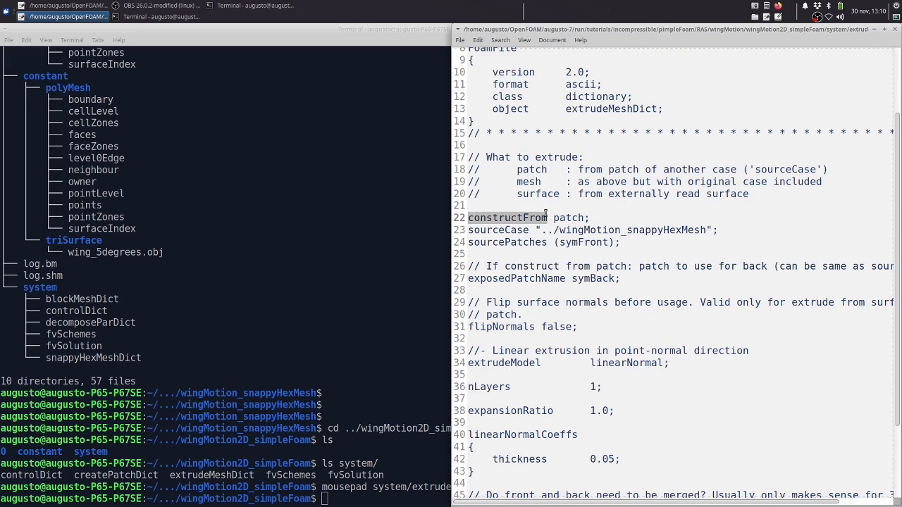
double_click(567, 217)
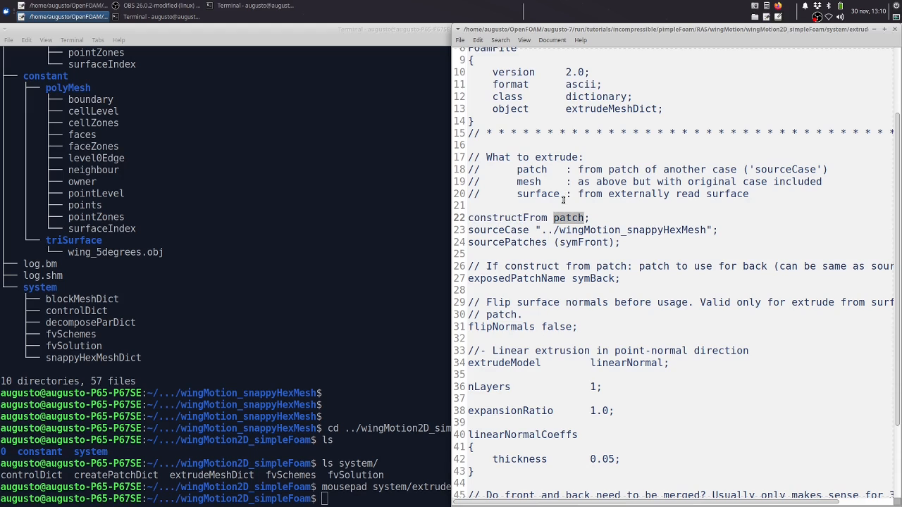
left_click_drag(531, 233, 486, 232)
left_click(515, 235)
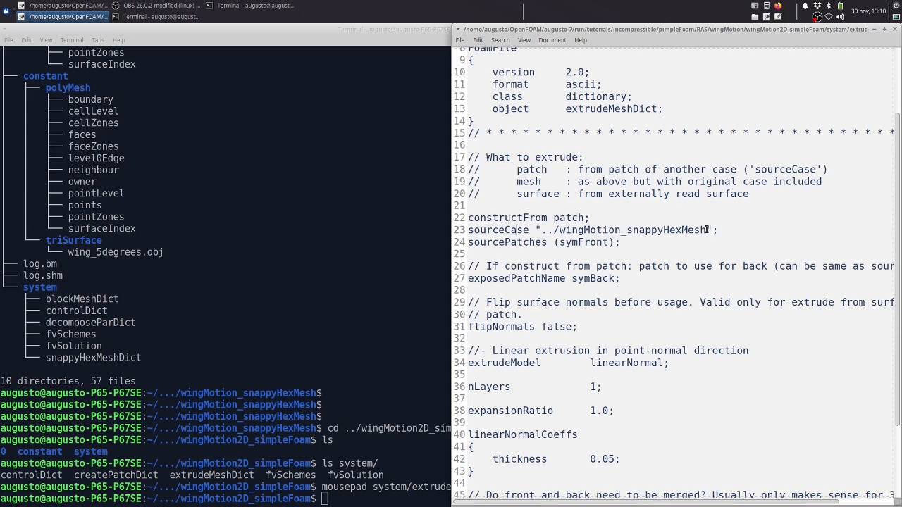
left_click_drag(707, 231, 572, 231)
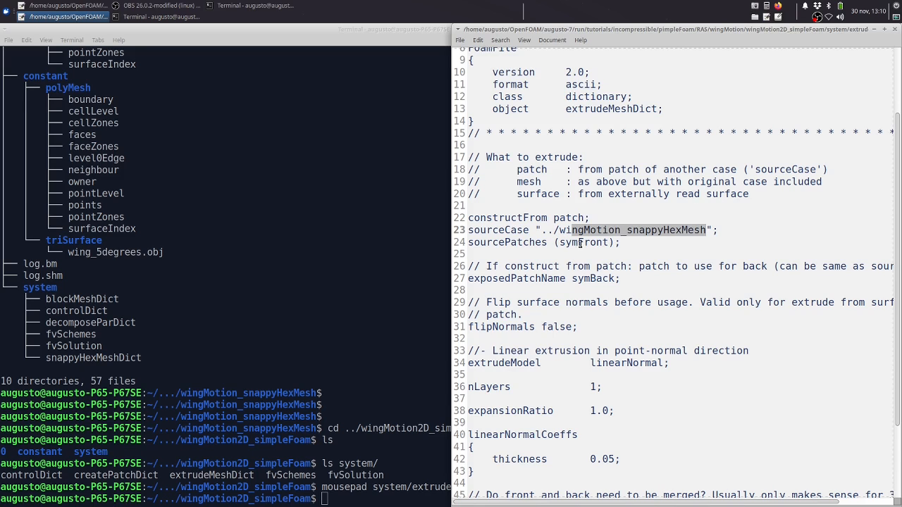
left_click(525, 232)
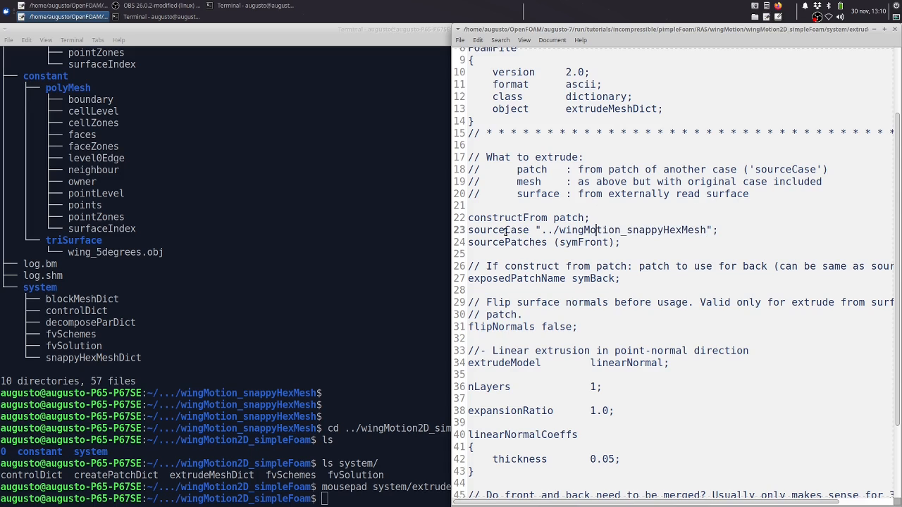
left_click_drag(504, 231, 528, 231)
left_click(578, 232)
left_click_drag(707, 231, 555, 232)
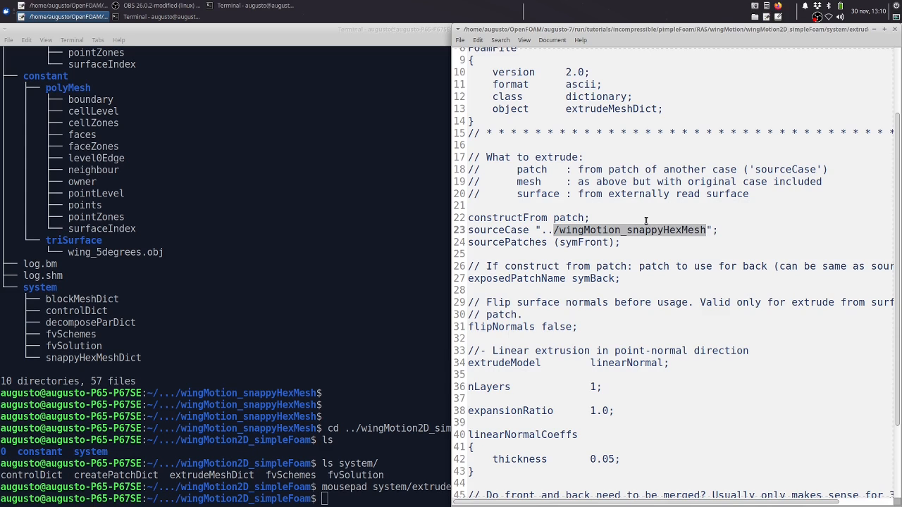
Review the nLayers and linearNormalCoeffs thickness settings of the linear extrusion in extrudeMeshDict
scroll(642, 224, "down", 3)
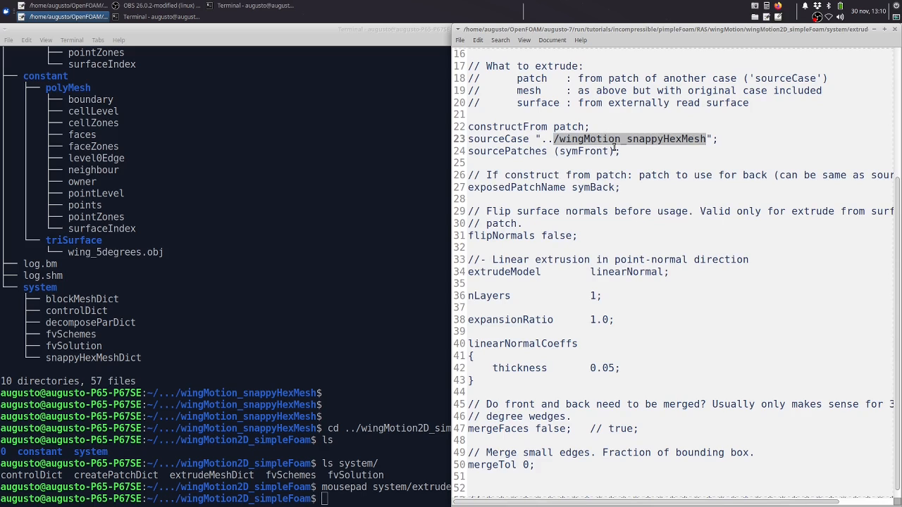
mouse_move(630, 501)
left_mouse_down()
mouse_move(714, 504)
mouse_move(630, 504)
left_mouse_up()
scroll(532, 259, "down", 1)
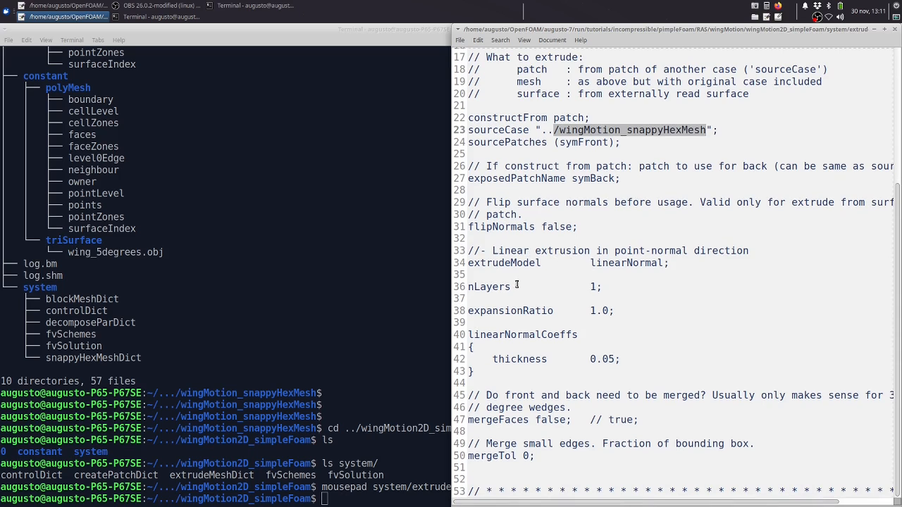
left_click_drag(498, 286, 607, 290)
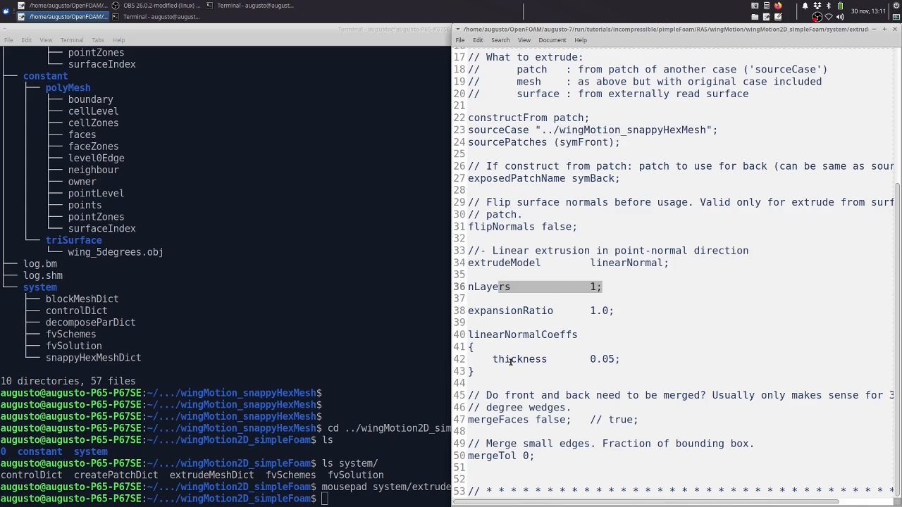
left_click(557, 370)
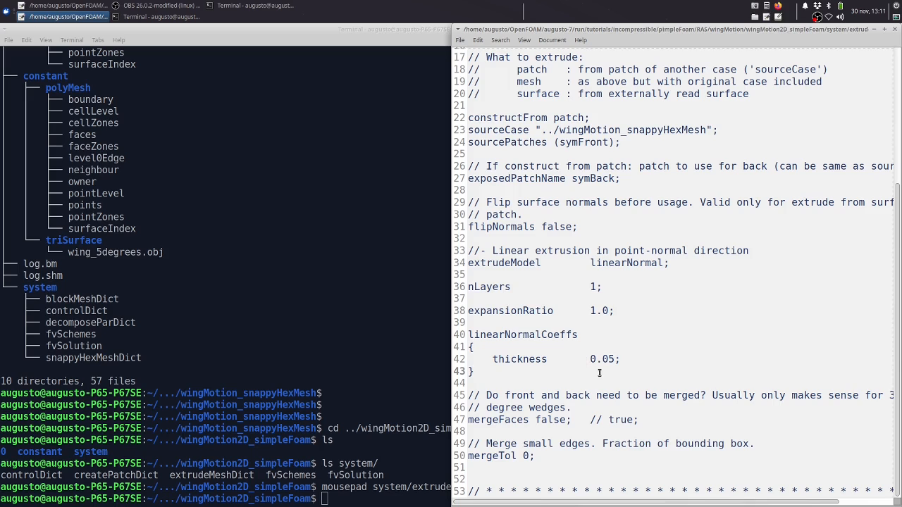
left_click_drag(636, 356, 523, 359)
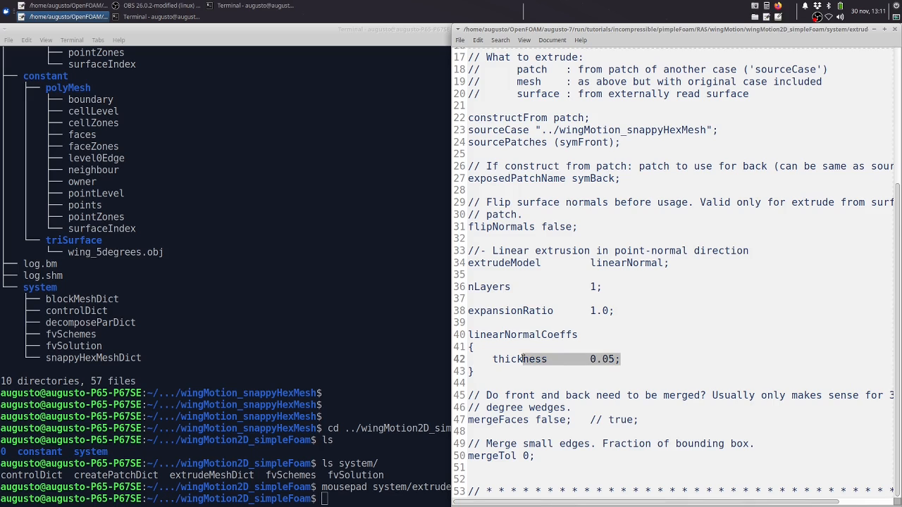
left_click(665, 350)
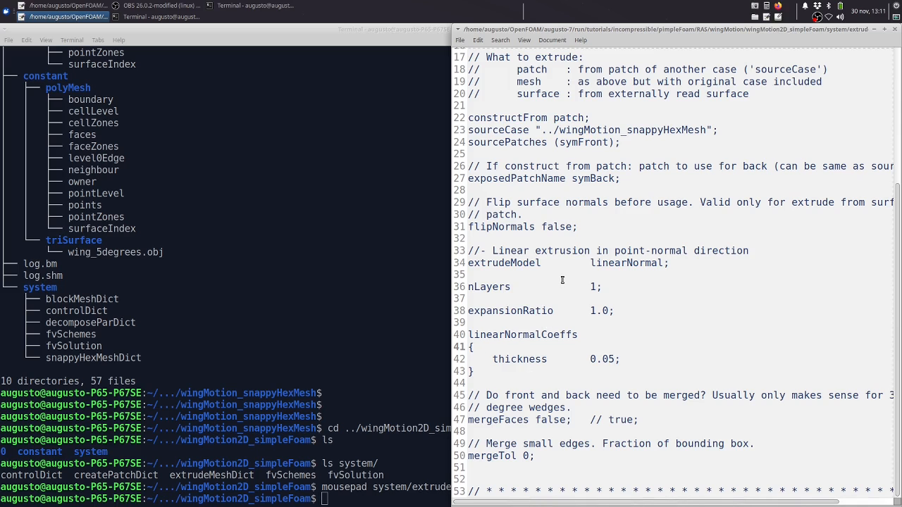
Recheck the sourceCase path to wingMotion_snappyHexMesh in extrudeMeshDict and close the file
scroll(562, 280, "up", 2)
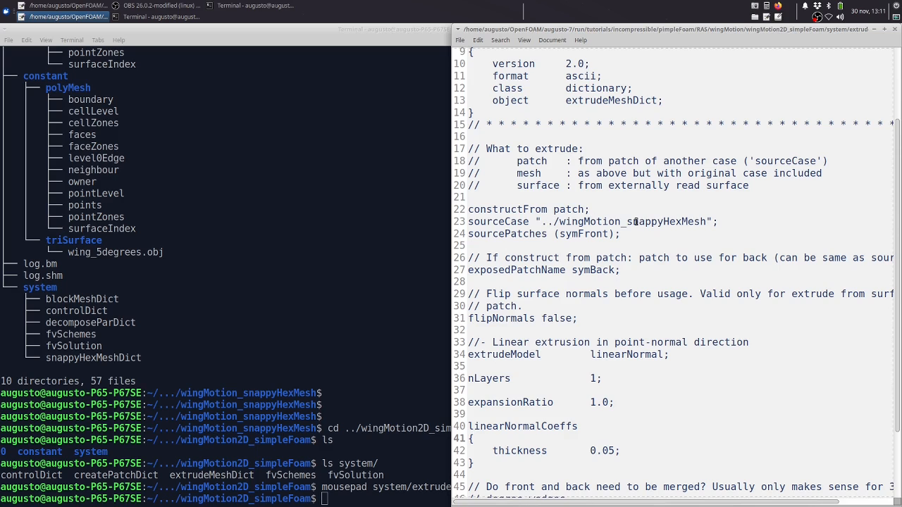
left_click_drag(708, 221, 548, 231)
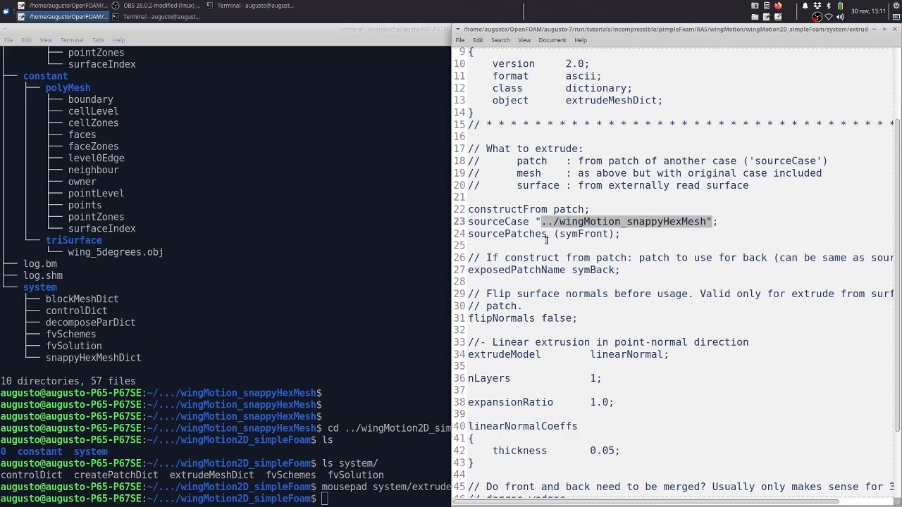
left_click(591, 221)
double_click(613, 222)
left_click(613, 221)
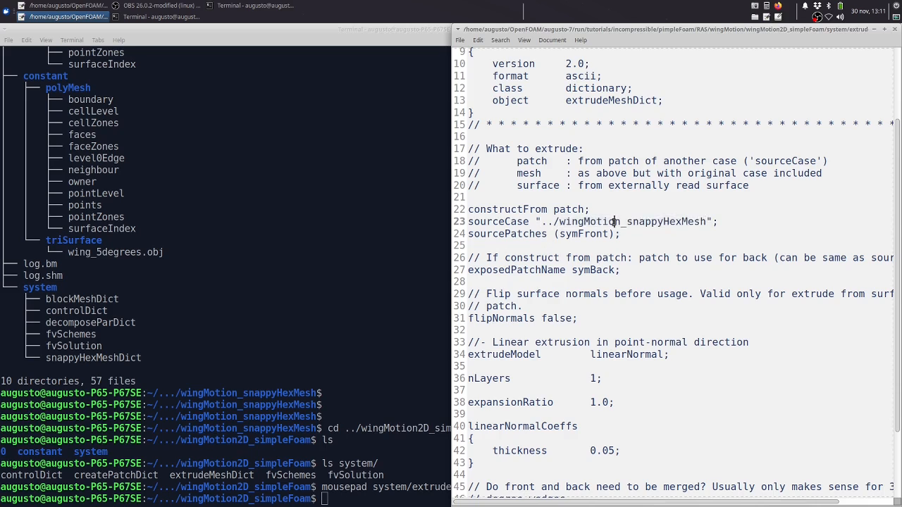
double_click(613, 221)
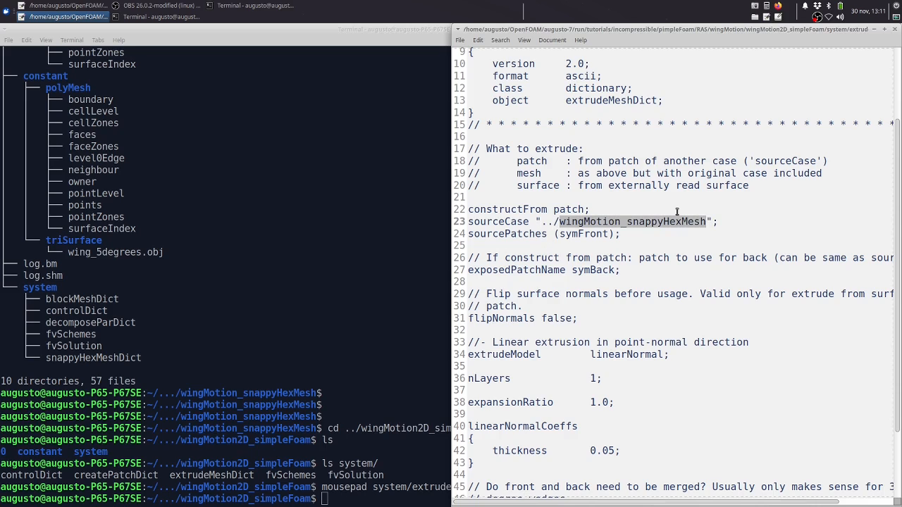
left_click(896, 31)
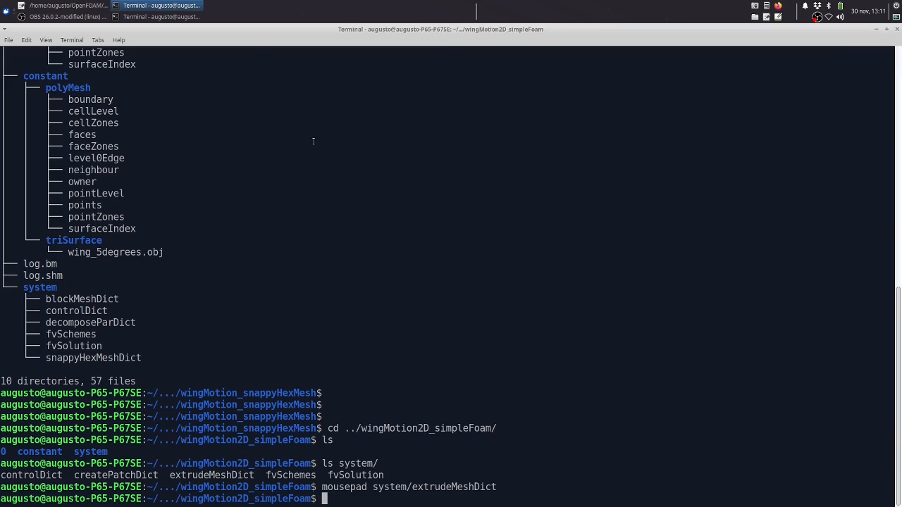
Switch to the terminal session in wingMotion_snappyHexMesh and remove the folder with rm -r constant/polyMesh/
left_click(172, 17)
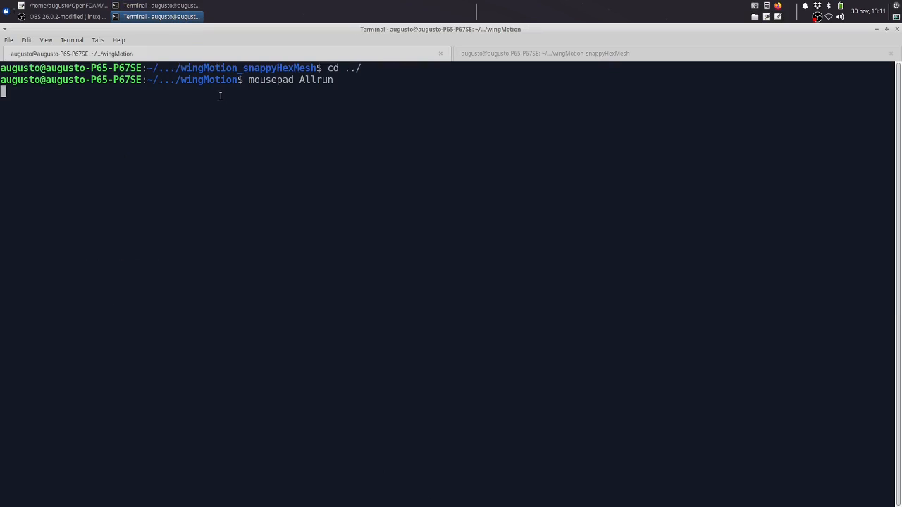
left_click(476, 55)
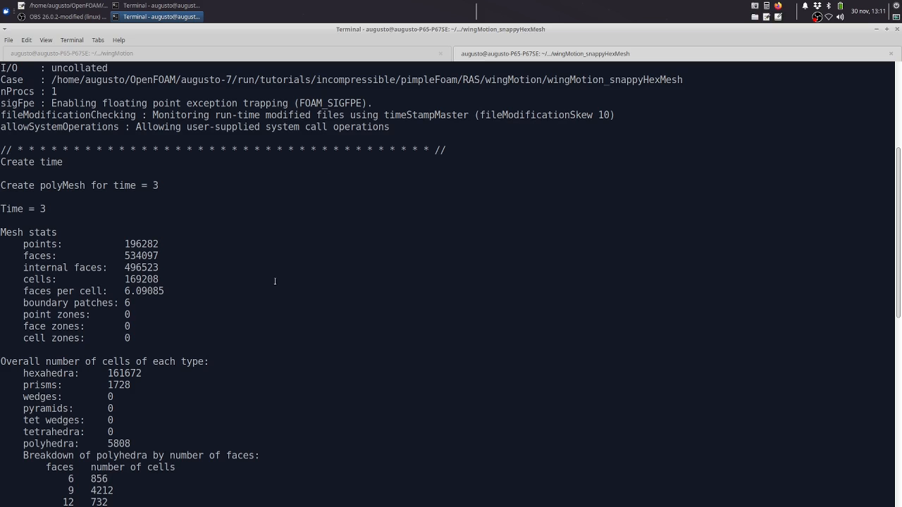
scroll(275, 282, "down", 13)
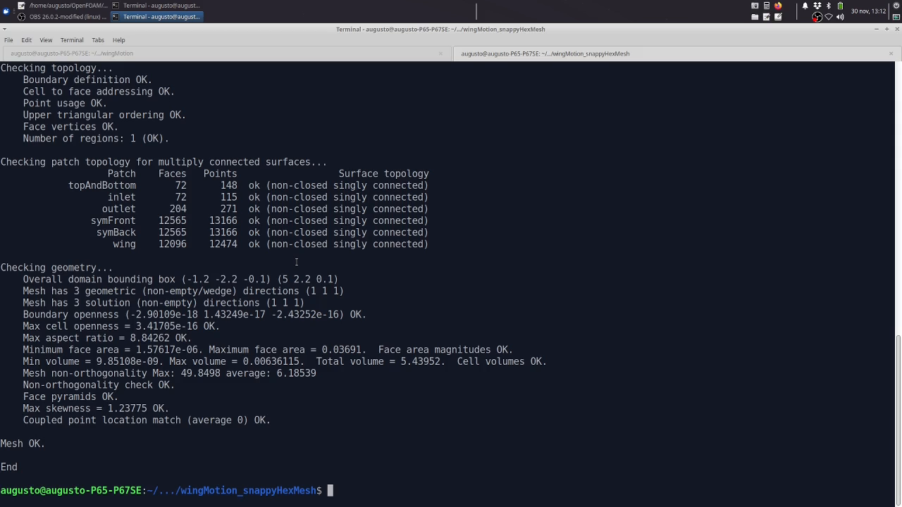
type("rm -r constant/polyMesh/")
key("Return")
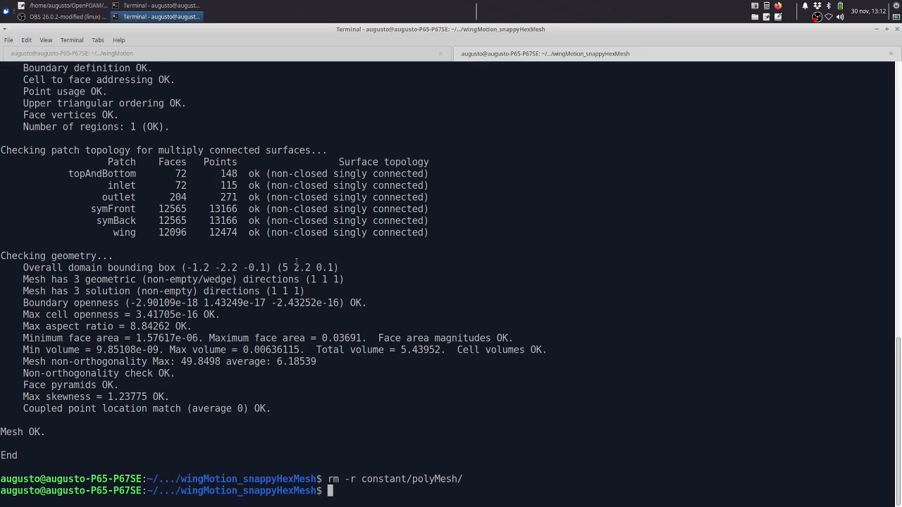
Try to copy 3/polyMesh/ into constant/ using cp without the recursive option
type("cp 3/po")
key("Tab")
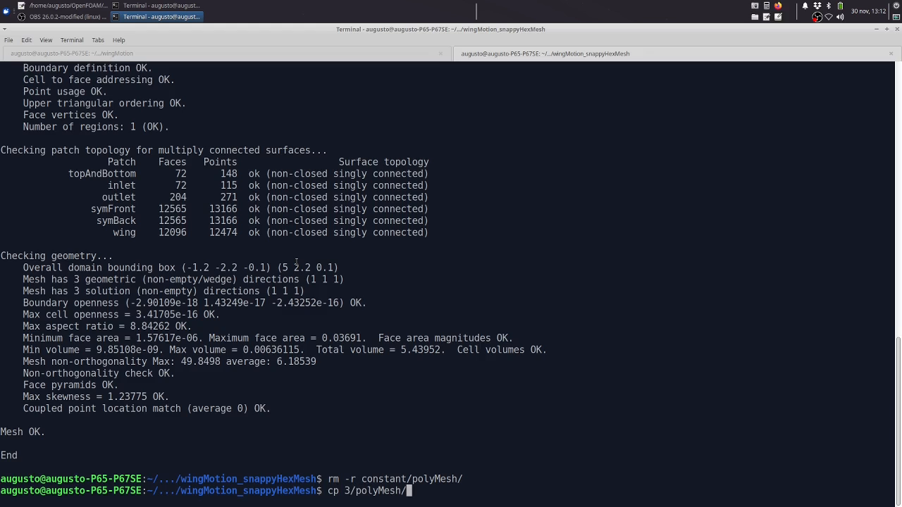
type("con")
key("Tab")
key("Return")
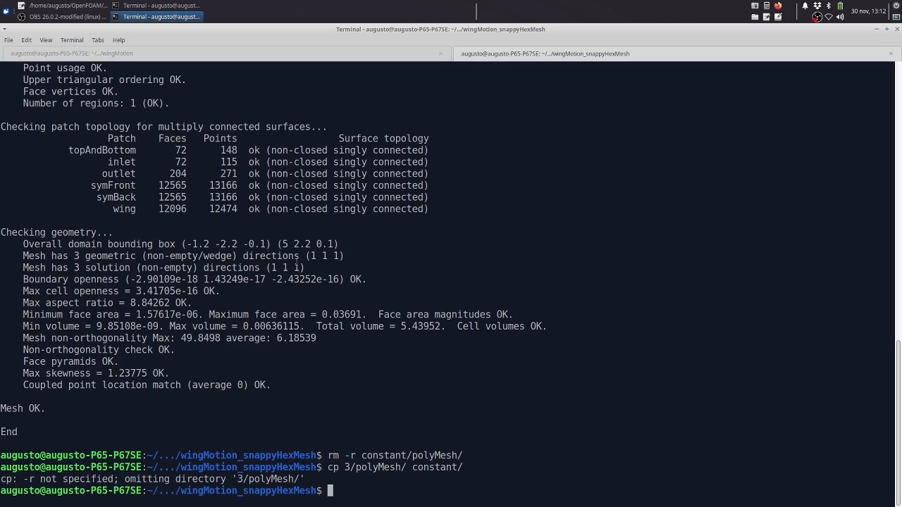
Copy the final mesh folder recursively with cp -r 3/polyMesh/ constant/
key("Up")
key("Left")
key("Left")
key("Left")
key("Left")
key("Left")
key("Left")
key("Left")
key("Left")
key("Left")
key("Left")
key("Left")
key("Left")
key("Left")
key("Left")
key("Left")
key("Left")
key("Left")
key("Left")
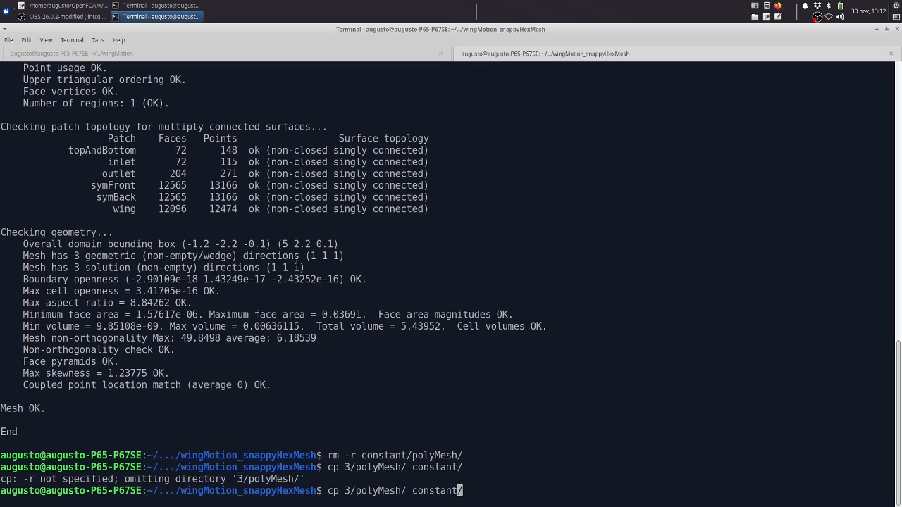
key("Left")
key("Left")
key("Left")
type("-r")
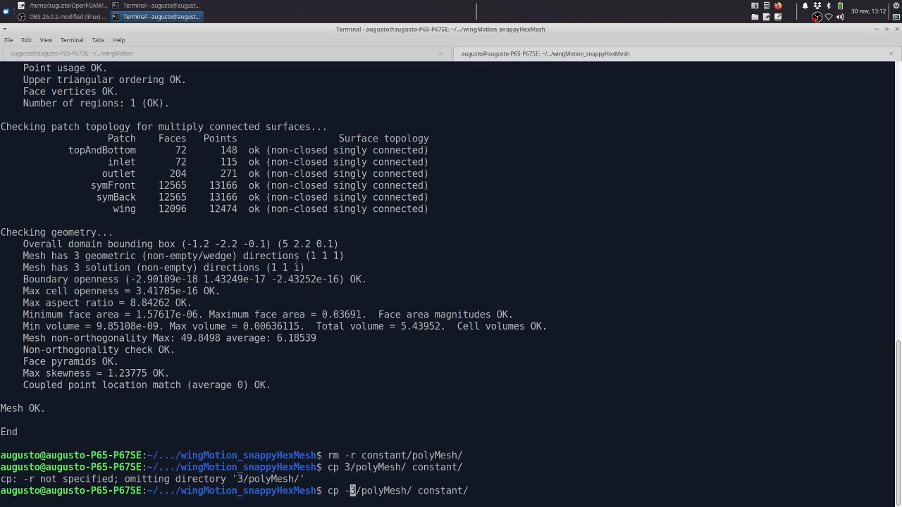
key("Return")
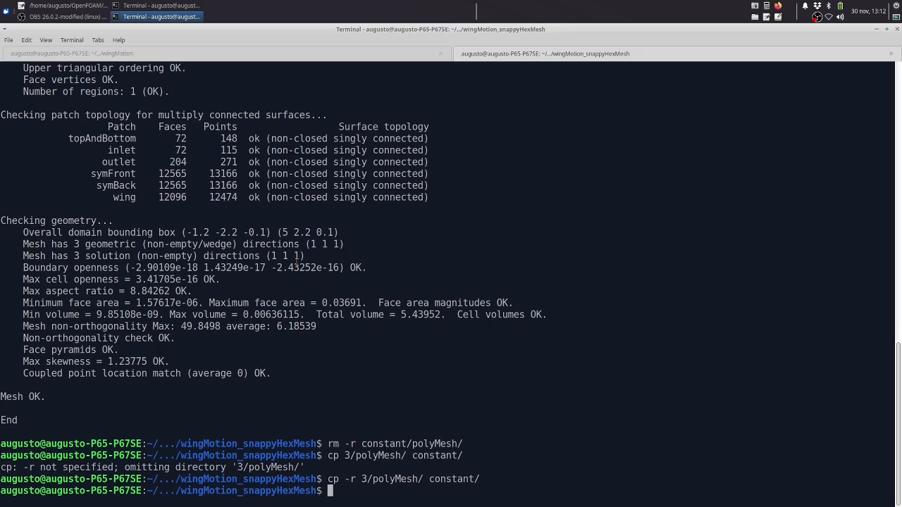
List the contents of the constant/ folder to check the copied mesh
type("ls c")
key("Tab")
key("Return")
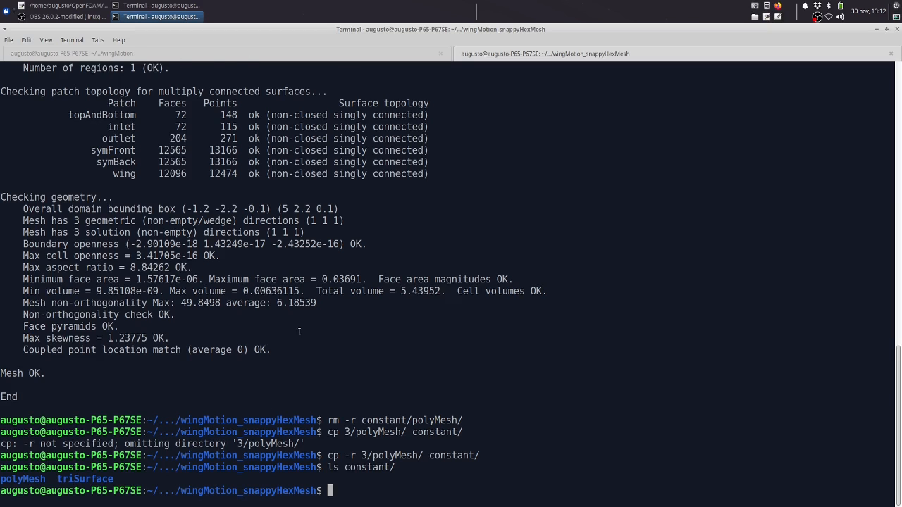
Return to the Allrun script in Mousepad and review the extrudeMesh command and snappyHexMesh's -overwrite option
left_click(66, 5)
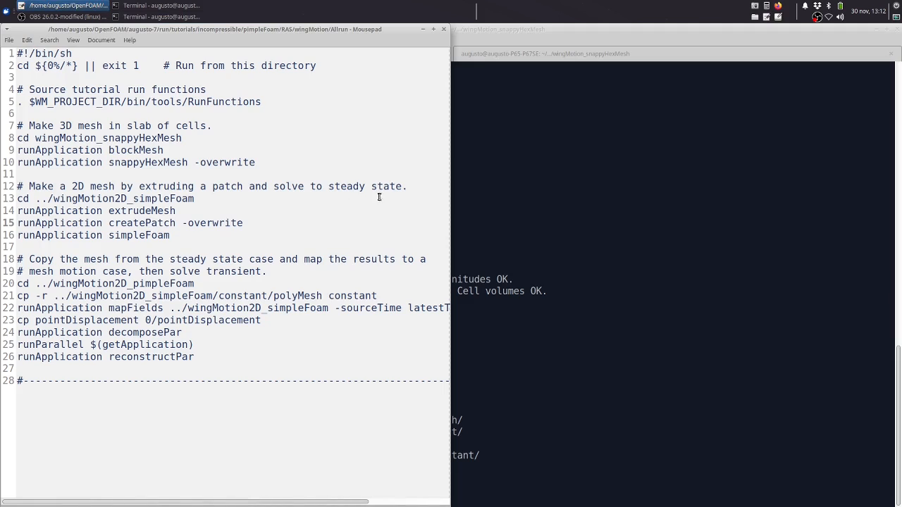
double_click(138, 211)
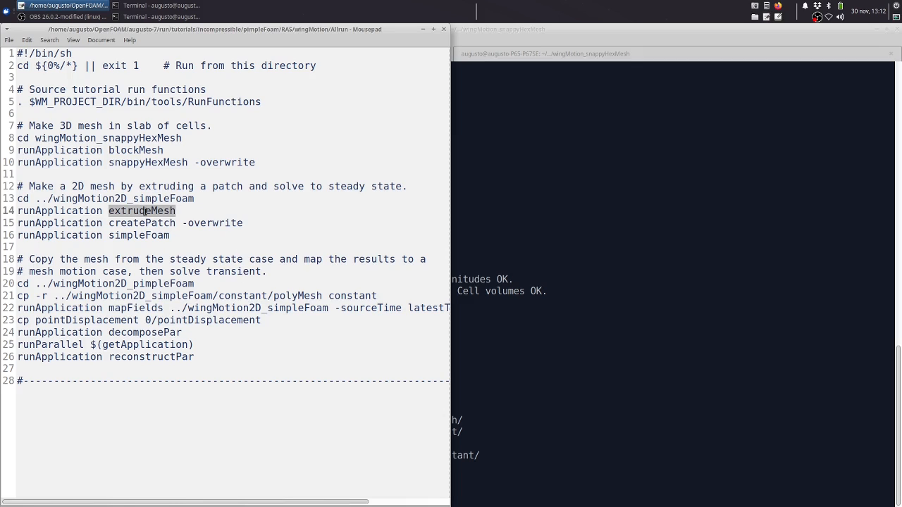
double_click(238, 164)
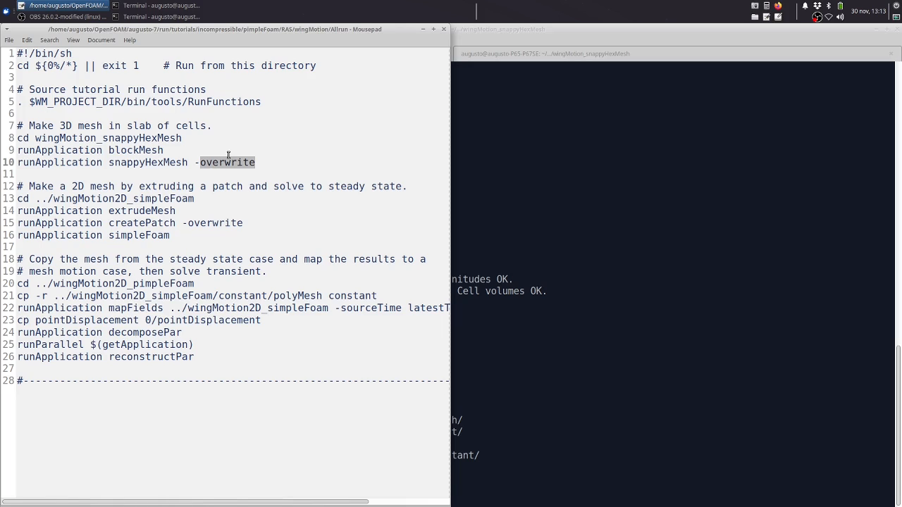
Run extrudeMesh in the wingMotion2D_simpleFoam case as the Allrun script specifies, redirecting its output to log.em
double_click(170, 210)
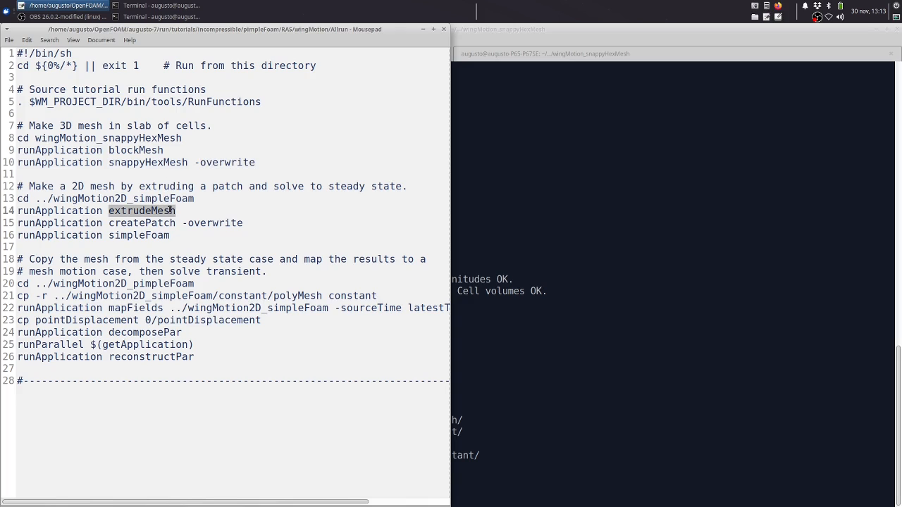
left_click(504, 234)
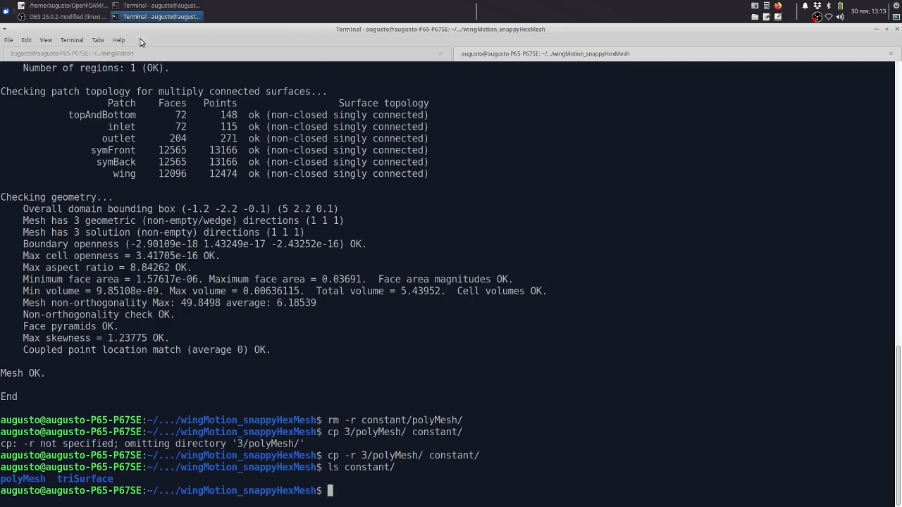
left_click(160, 5)
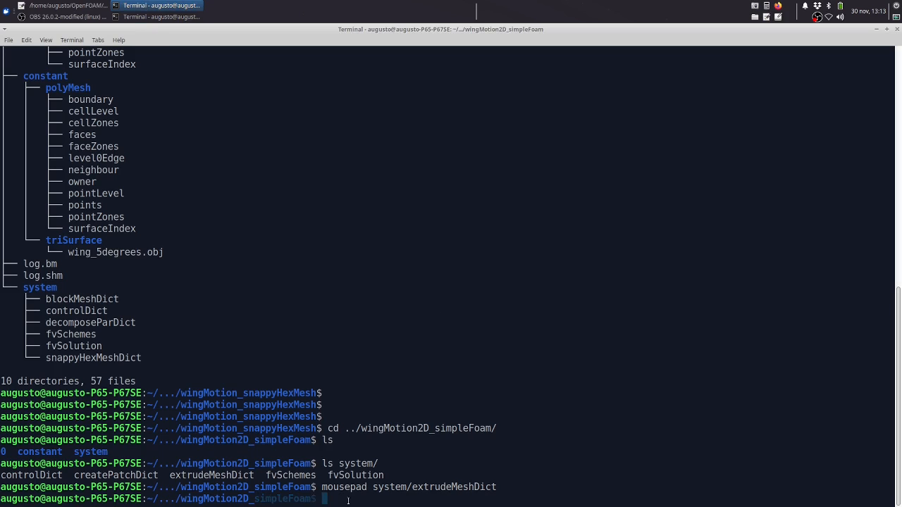
type("extr")
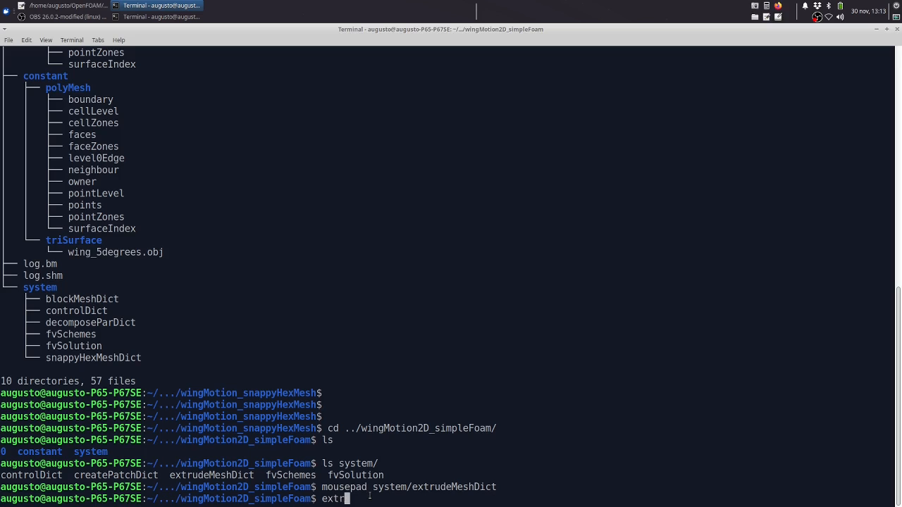
type("udeMesh -")
left_click(68, 5)
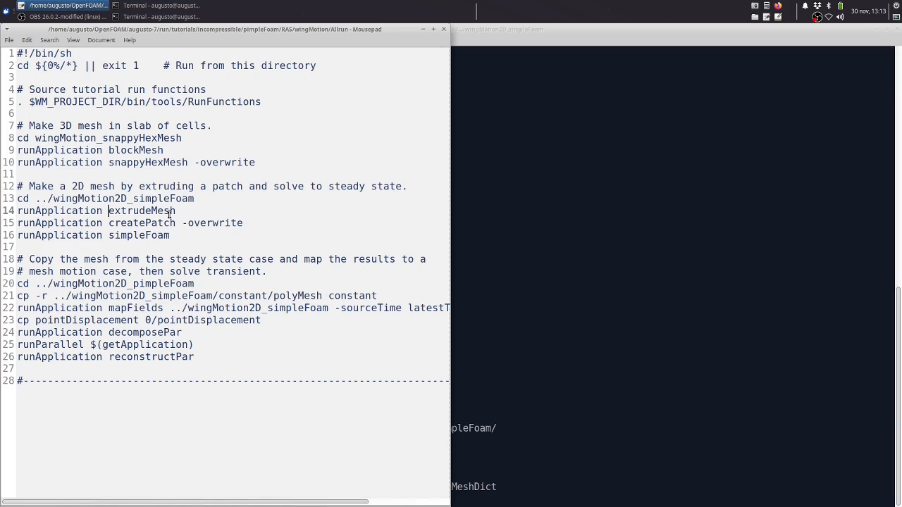
left_click(513, 32)
key("BackSpace")
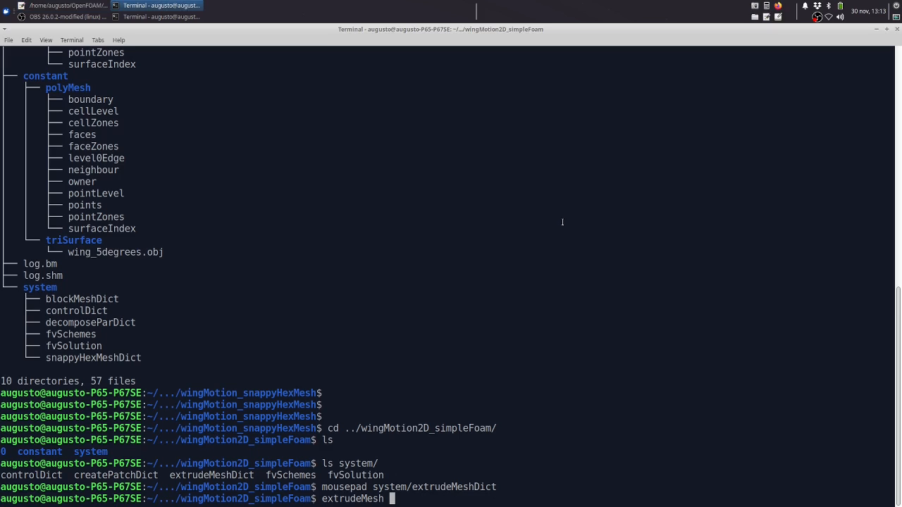
type(">log.em")
key("Return")
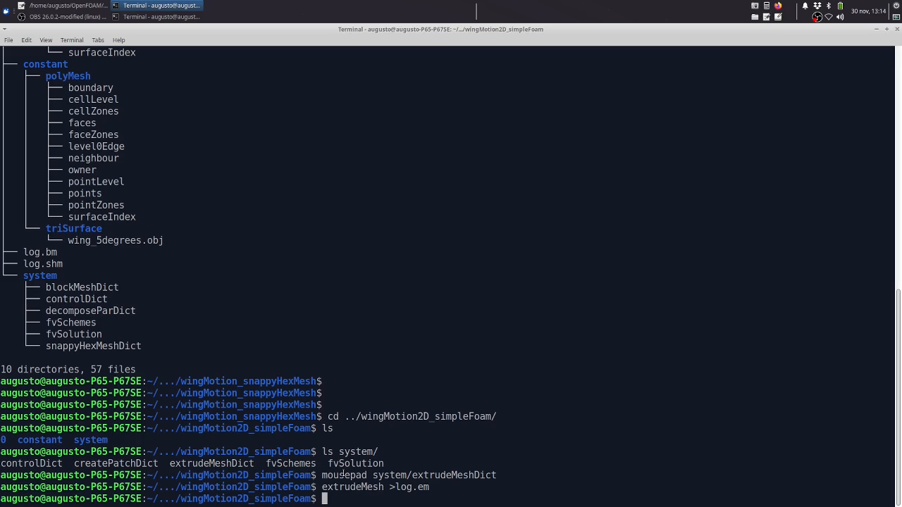
List the wingMotion2D_simpleFoam case folder and run checkMesh on the extruded mesh
type("ls")
key("Return")
type("c")
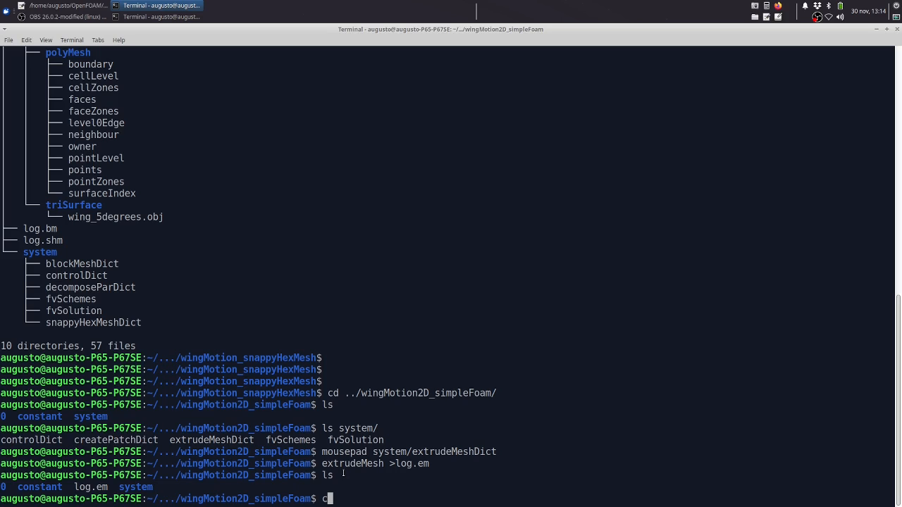
type("heckMesh")
key("Return")
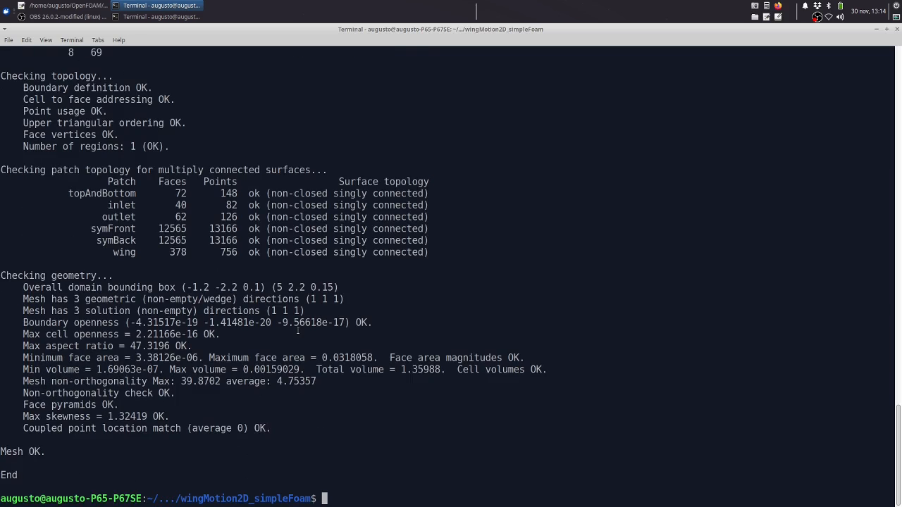
Compare the cell count and mesh statistics in the extruded mesh's checkMesh report with those of the wingMotion_snappyHexMesh case
scroll(298, 331, "up", 12)
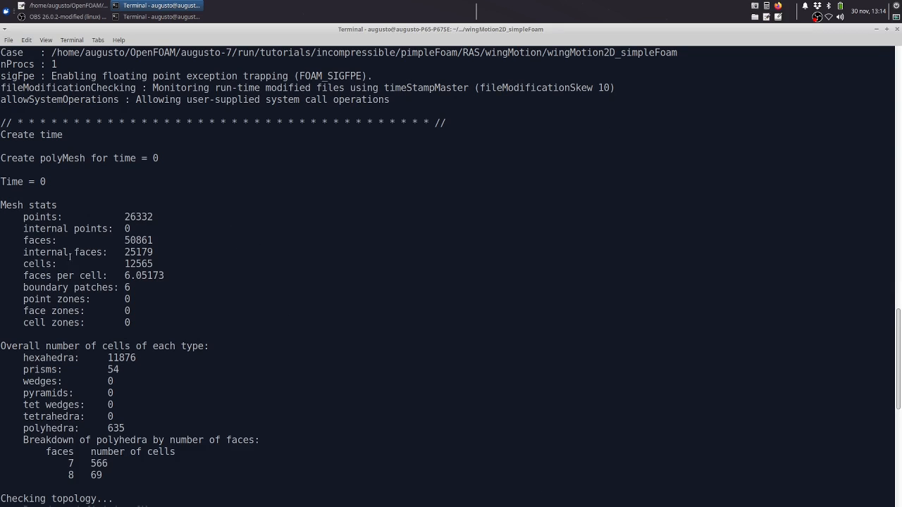
left_click_drag(125, 264, 154, 265)
left_click(247, 226)
left_click(161, 16)
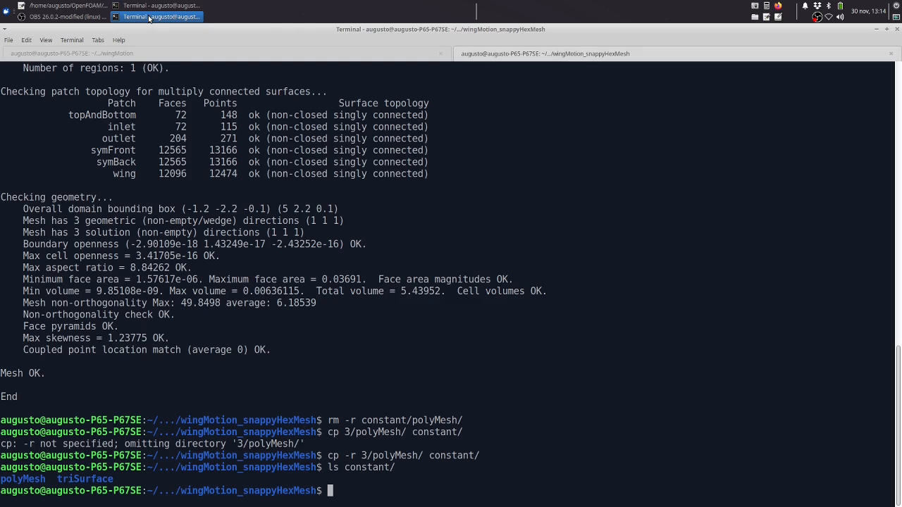
scroll(353, 205, "up", 11)
scroll(353, 206, "up", 9)
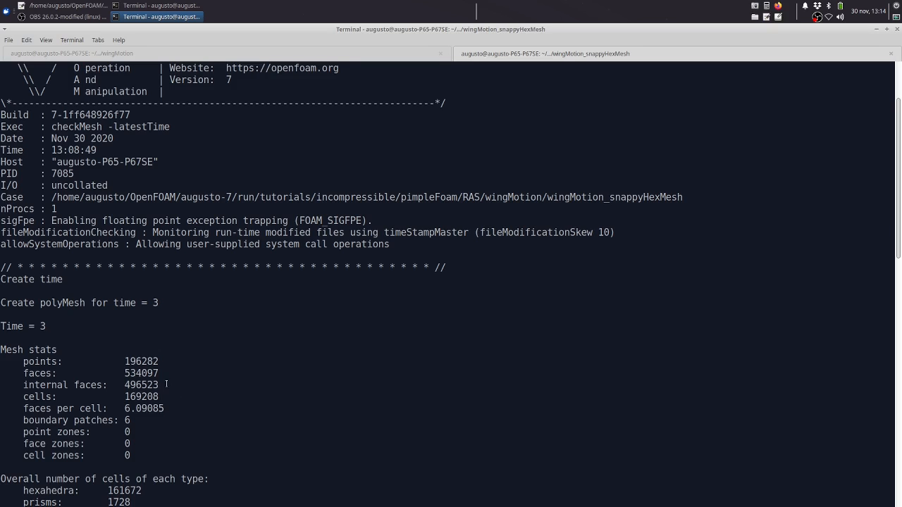
scroll(183, 391, "down", 10)
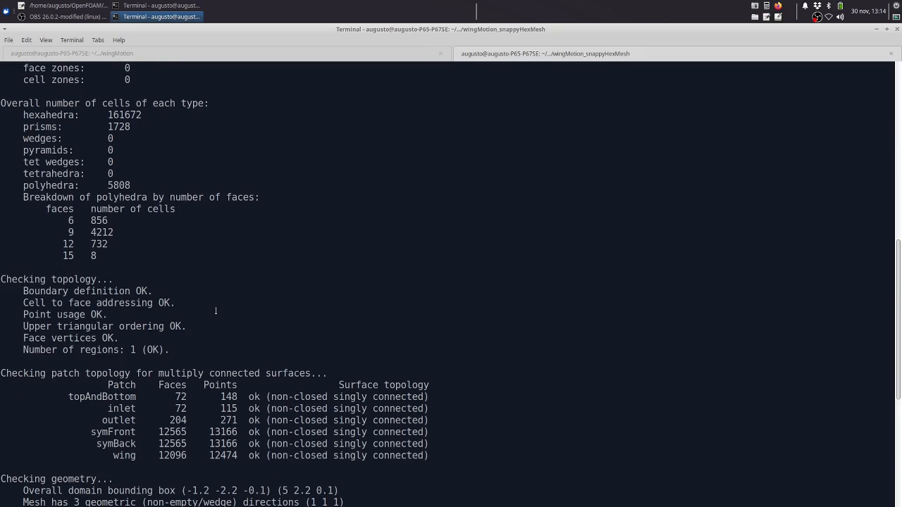
scroll(216, 311, "down", 8)
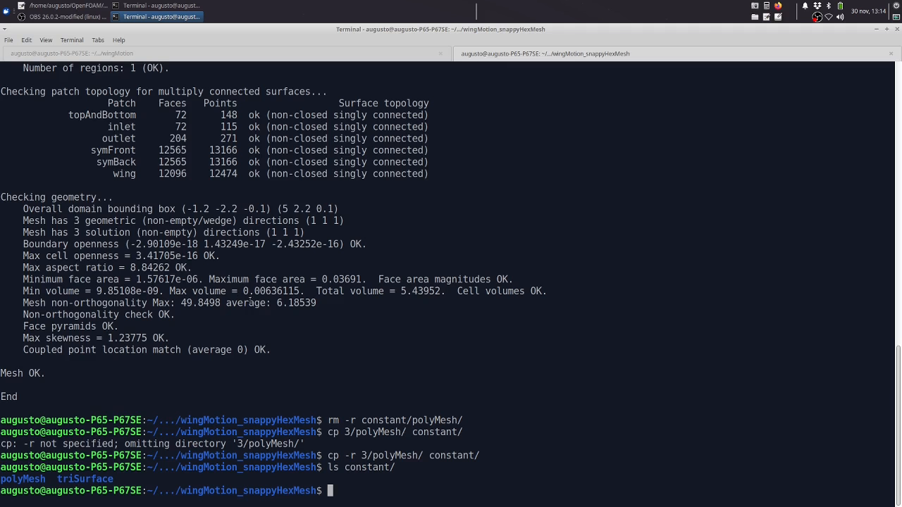
left_click(141, 6)
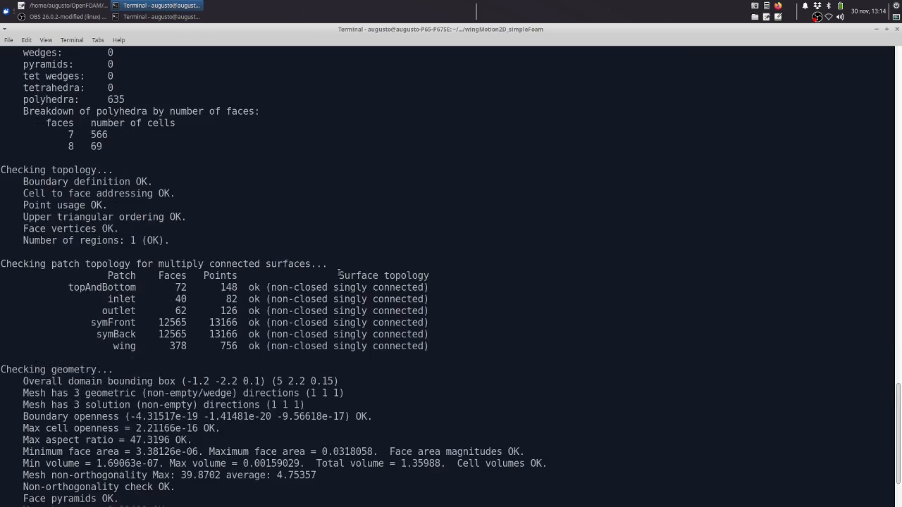
scroll(338, 272, "down", 3)
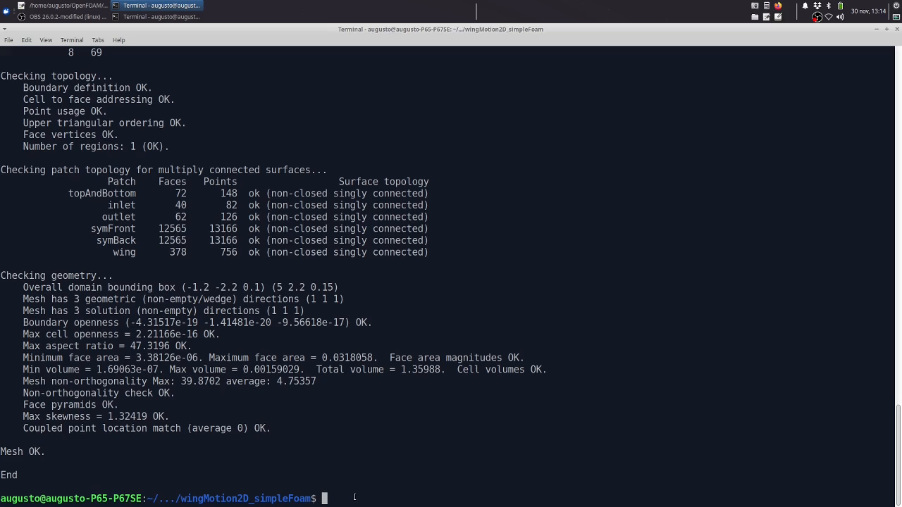
Open system/createPatchDict in Mousepad and review its front and back patch definitions
type("Para")
key("BackSpace")
key("BackSpace")
key("BackSpace")
key("BackSpace")
type("mousepad system/")
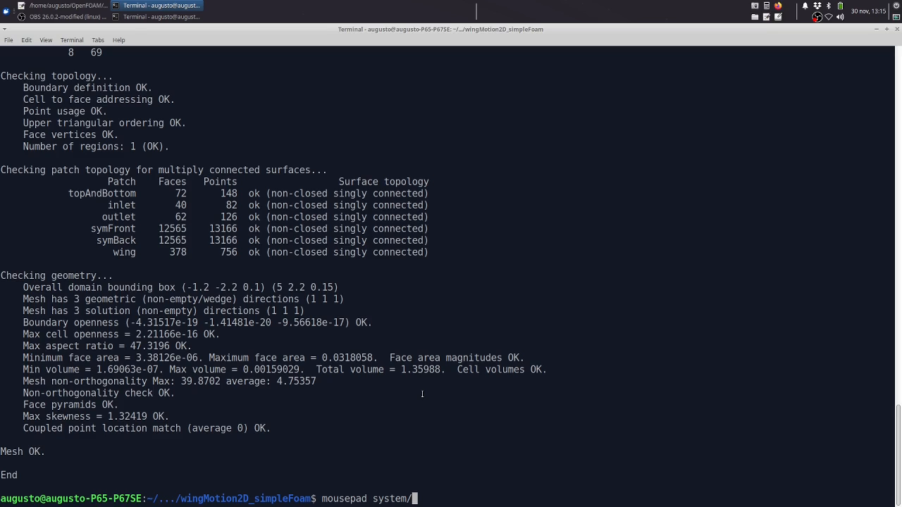
type("cr")
key("Tab")
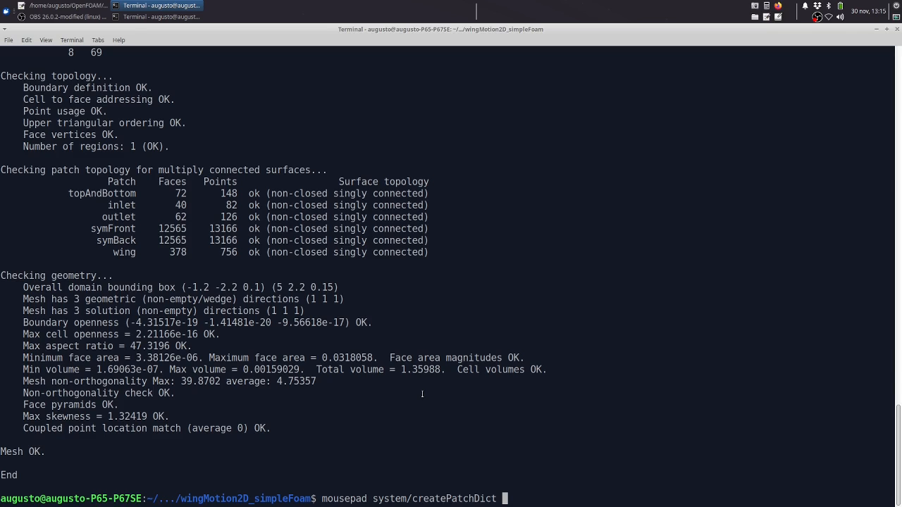
key("Return")
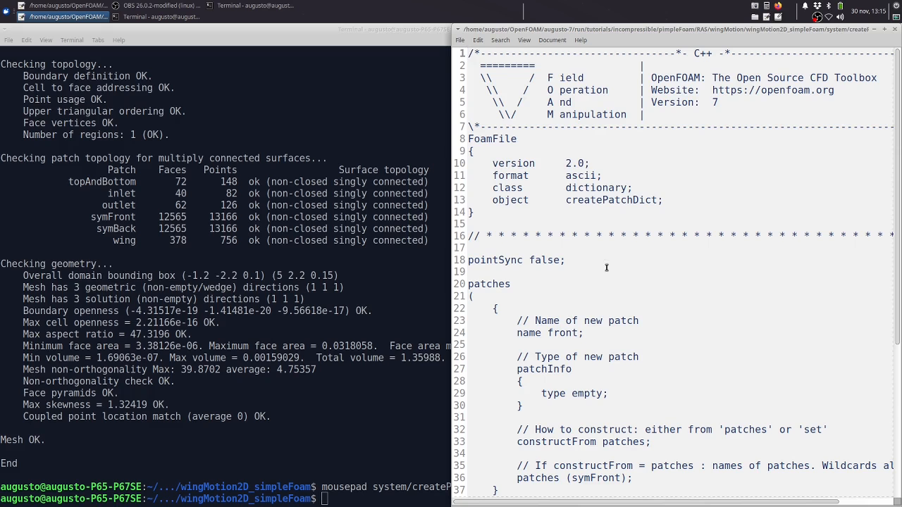
scroll(606, 267, "down", 3)
scroll(589, 255, "down", 3)
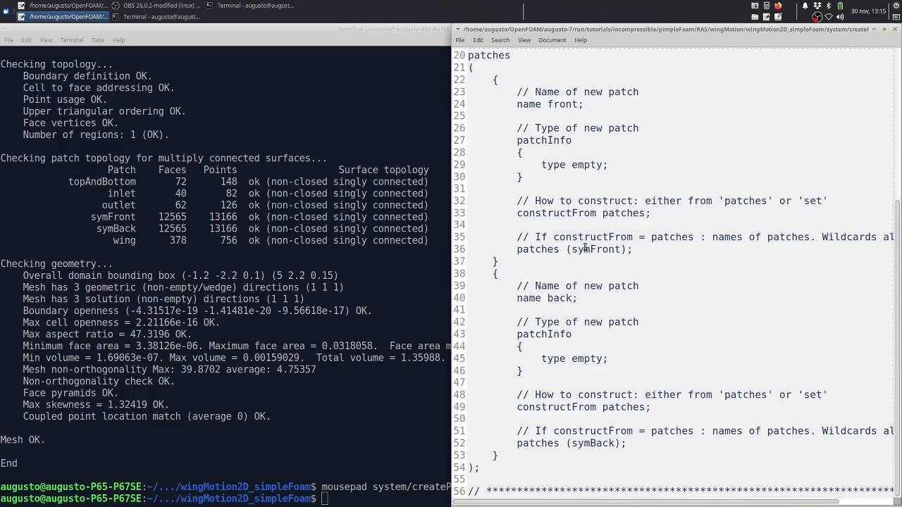